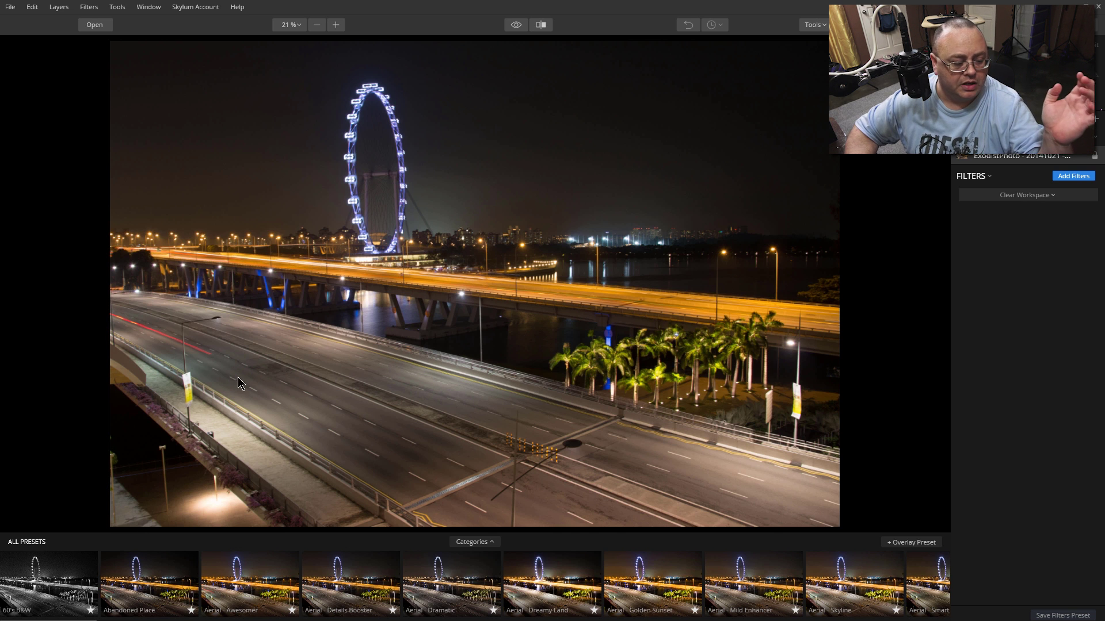
# Show the Presets Categories panel listing Basic, Dramatic, Travel and more.
pyautogui.click(495, 544)
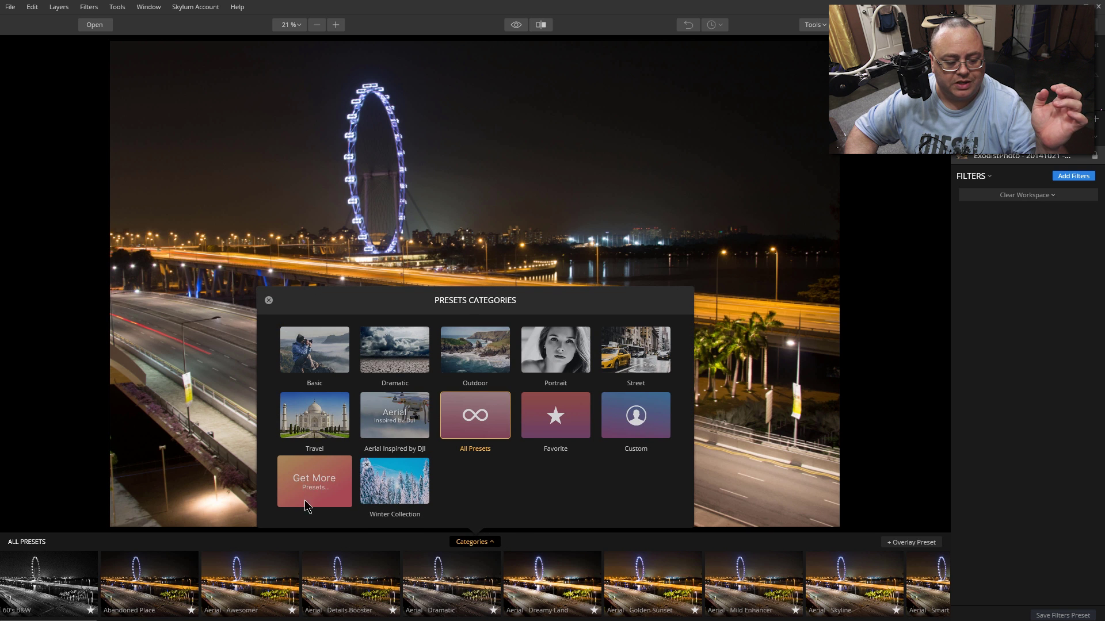
# Close Categories, add a LUT Mapping filter at Amount 100, and look through the available LUTs.
pyautogui.click(1012, 314)
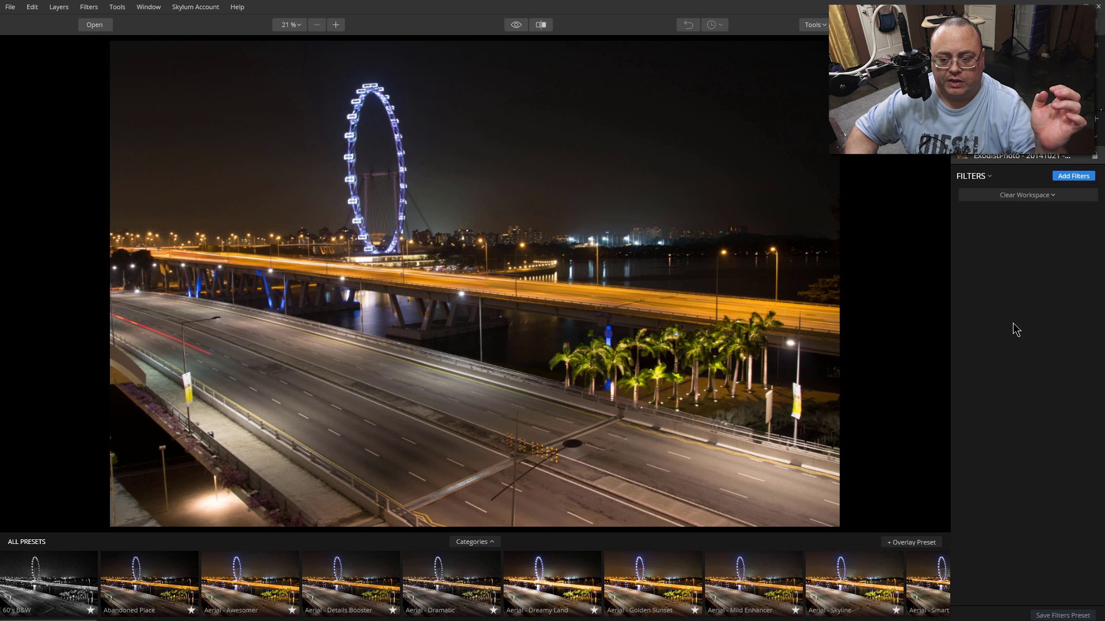
pyautogui.click(1069, 179)
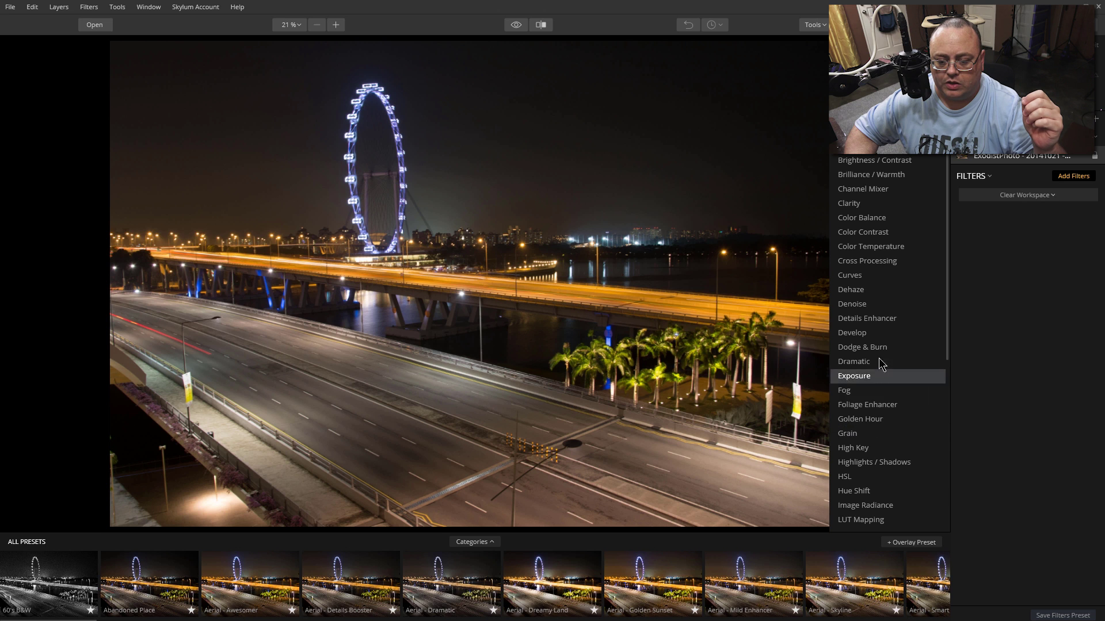
pyautogui.scroll(-2, 880, 322)
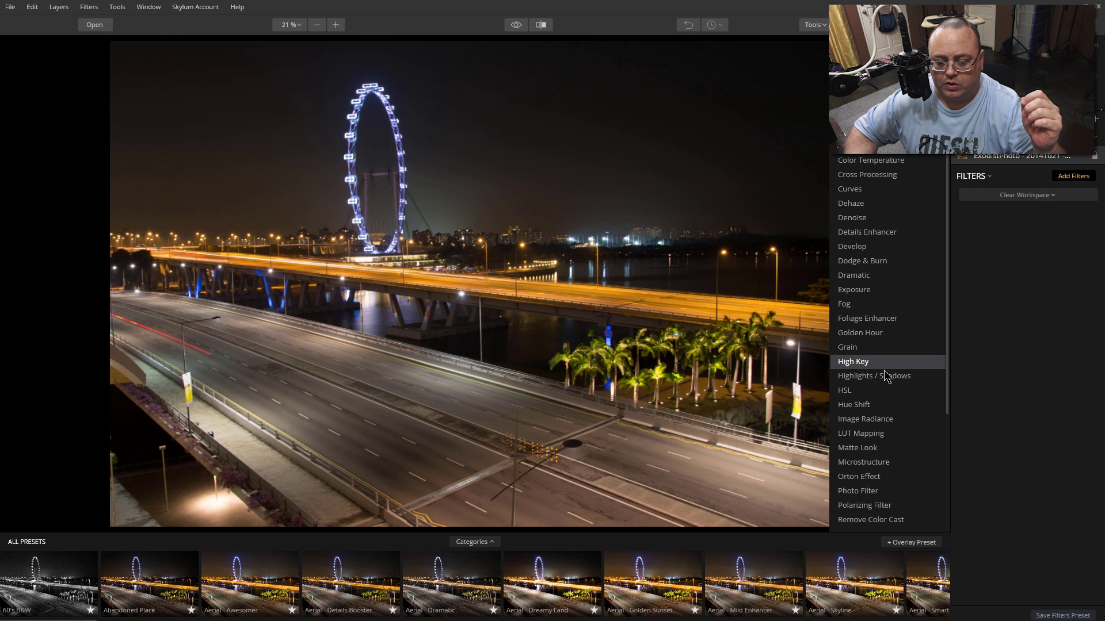
pyautogui.click(870, 437)
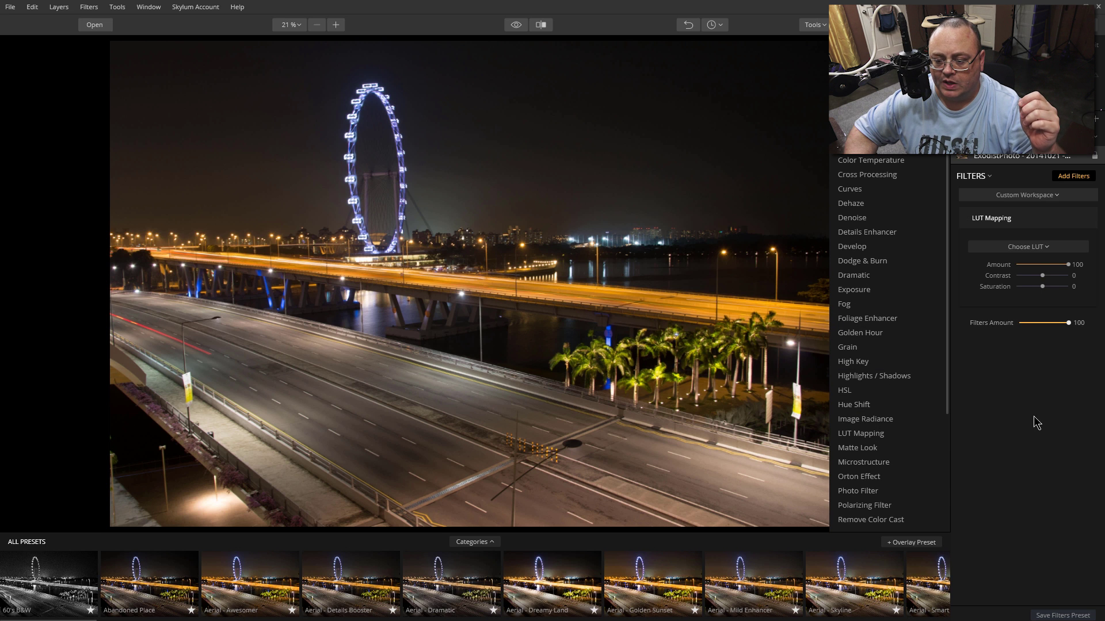
pyautogui.click(1074, 176)
pyautogui.click(1049, 247)
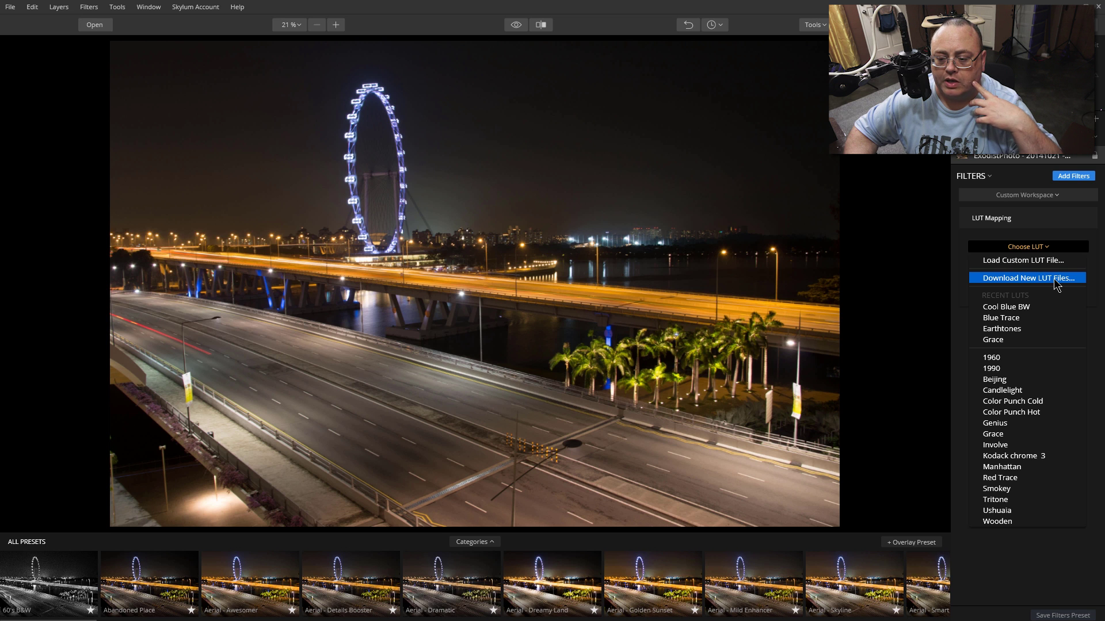
pyautogui.click(1024, 589)
# Reopen the preset categories to get more presets from the Luminar Marketplace.
pyautogui.click(488, 544)
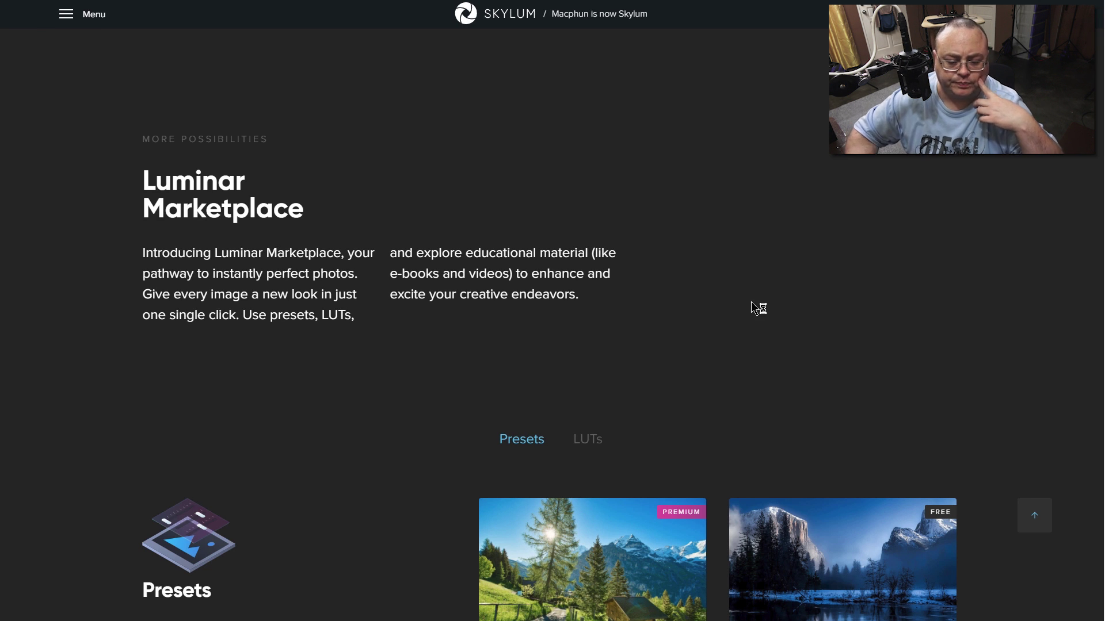
# Browse the Marketplace page and view its LUT offerings.
pyautogui.scroll(-5, 758, 306)
pyautogui.scroll(-3, 894, 460)
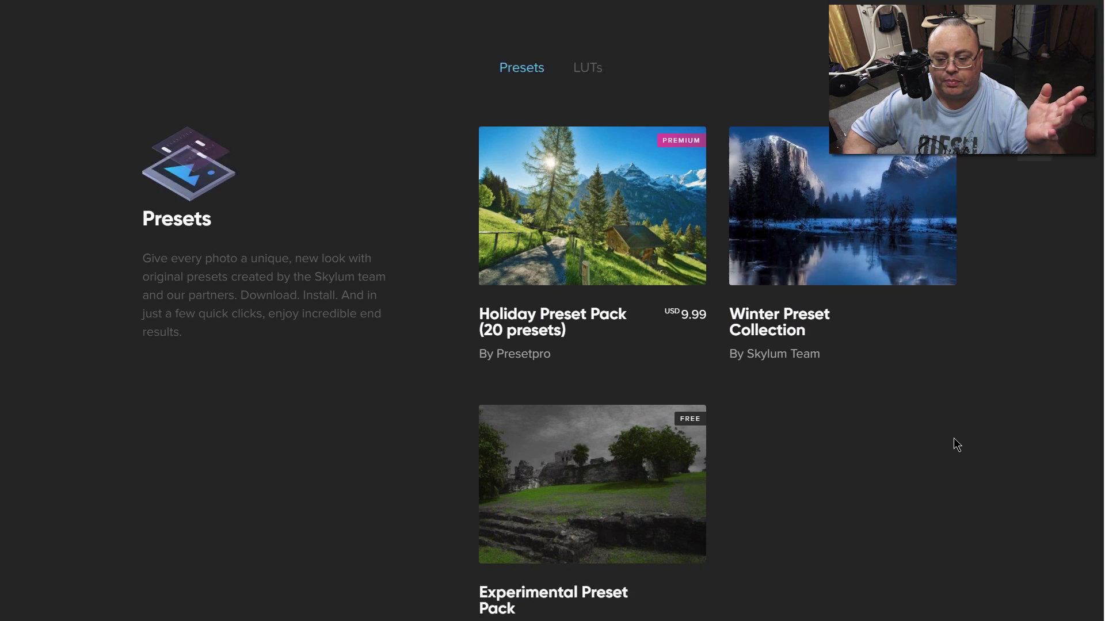
pyautogui.scroll(-2, 869, 440)
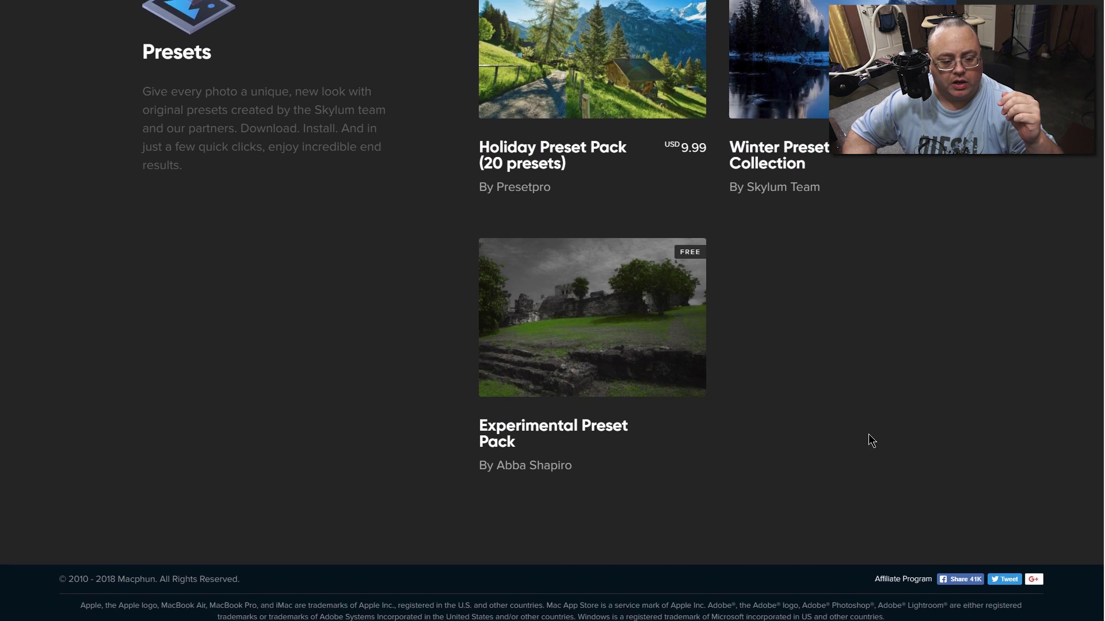
pyautogui.scroll(4, 869, 446)
pyautogui.scroll(-1, 879, 491)
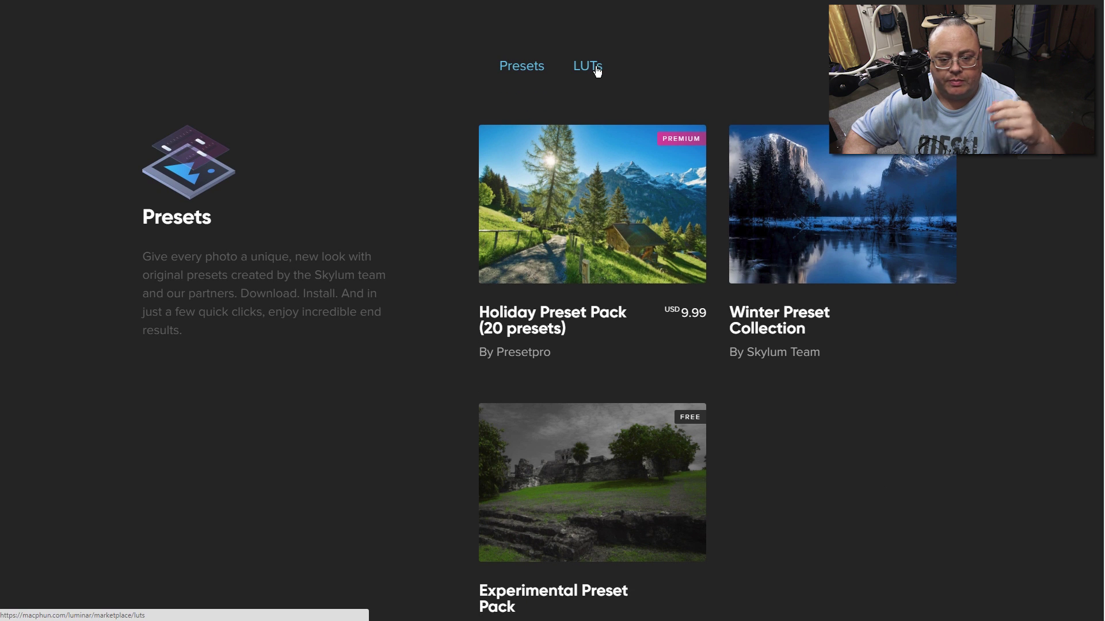
pyautogui.scroll(6, 664, 130)
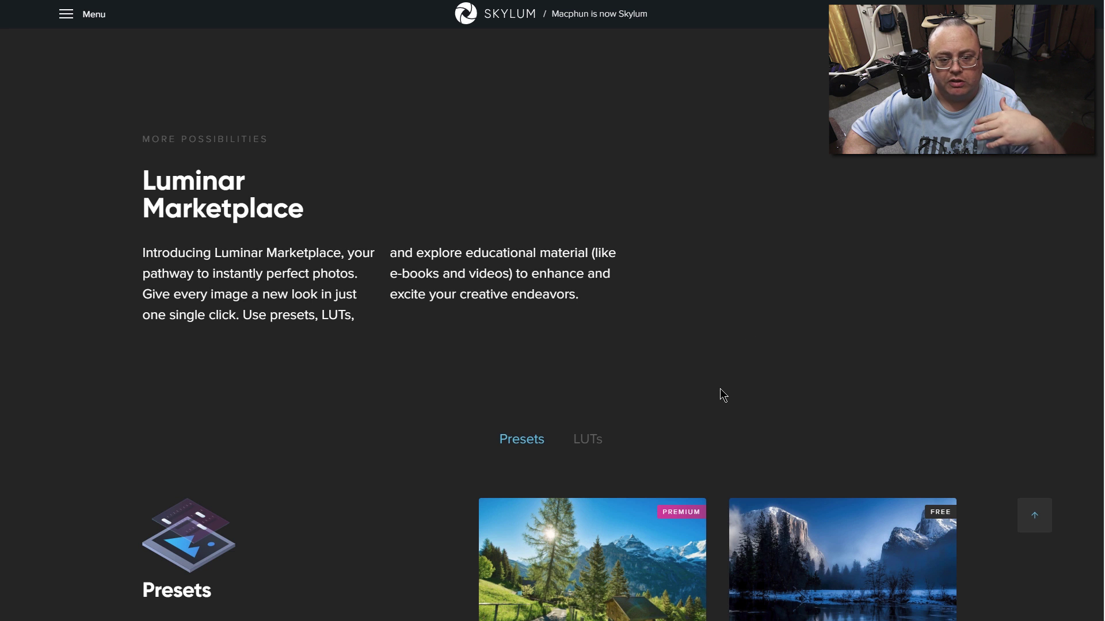
pyautogui.scroll(-5, 722, 397)
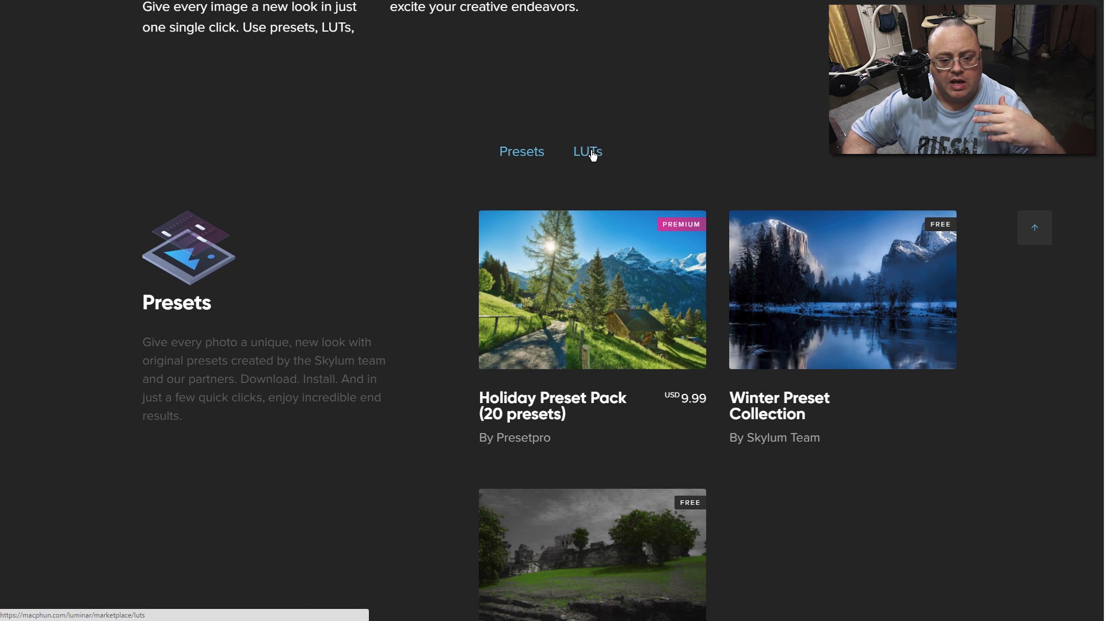
pyautogui.click(593, 153)
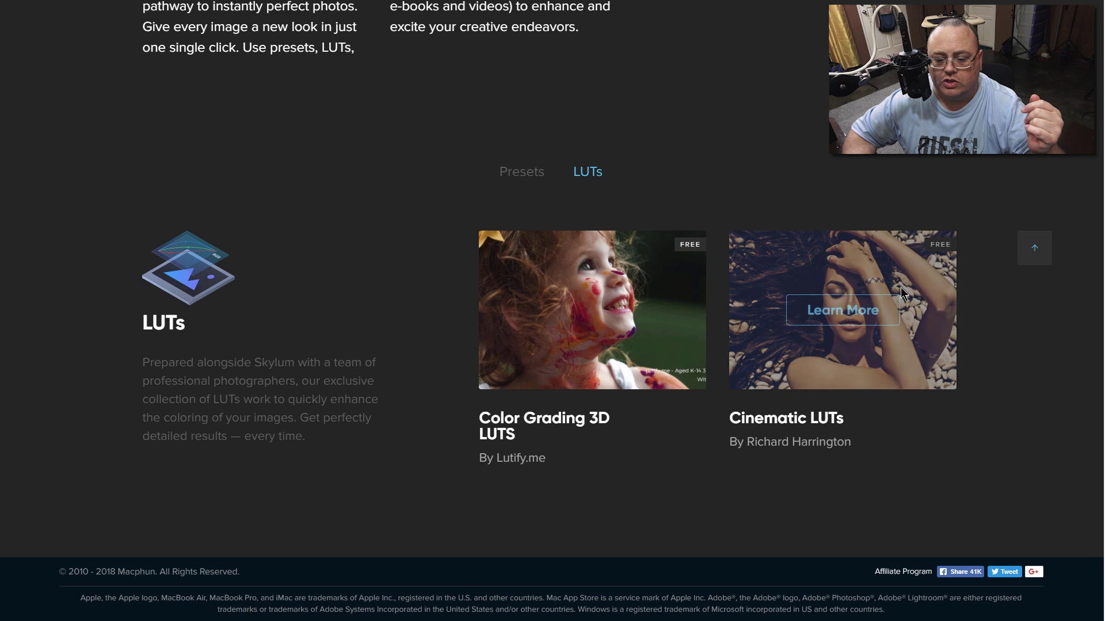
# Return to Presets and open the free Experimental Preset Pack's product page.
pyautogui.click(521, 173)
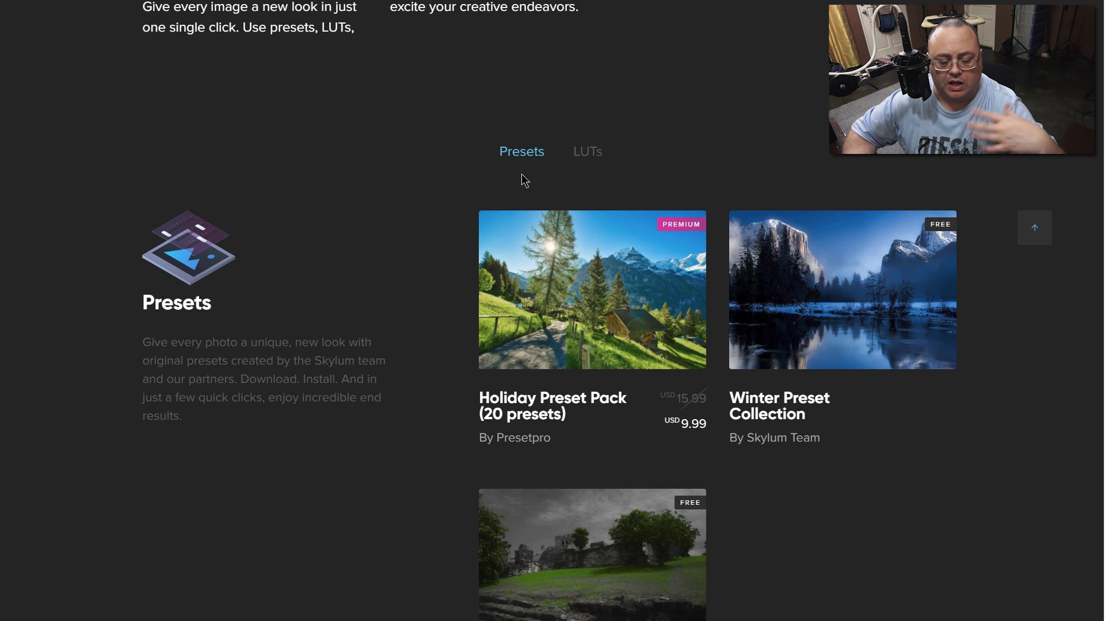
pyautogui.scroll(-4, 880, 320)
pyautogui.moveTo(607, 319)
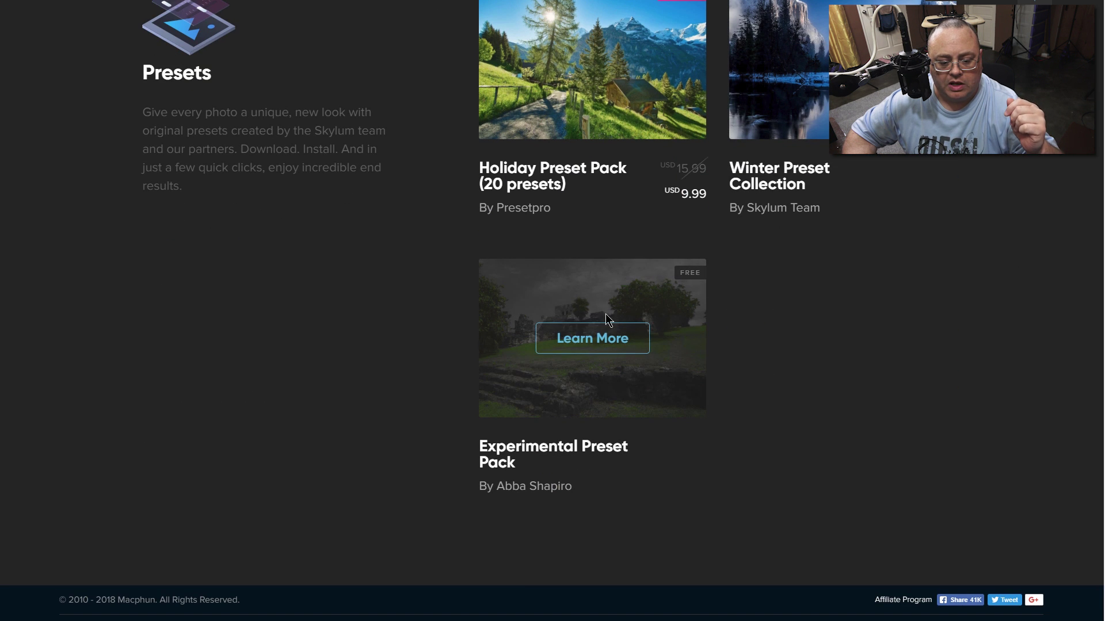
pyautogui.click(572, 341)
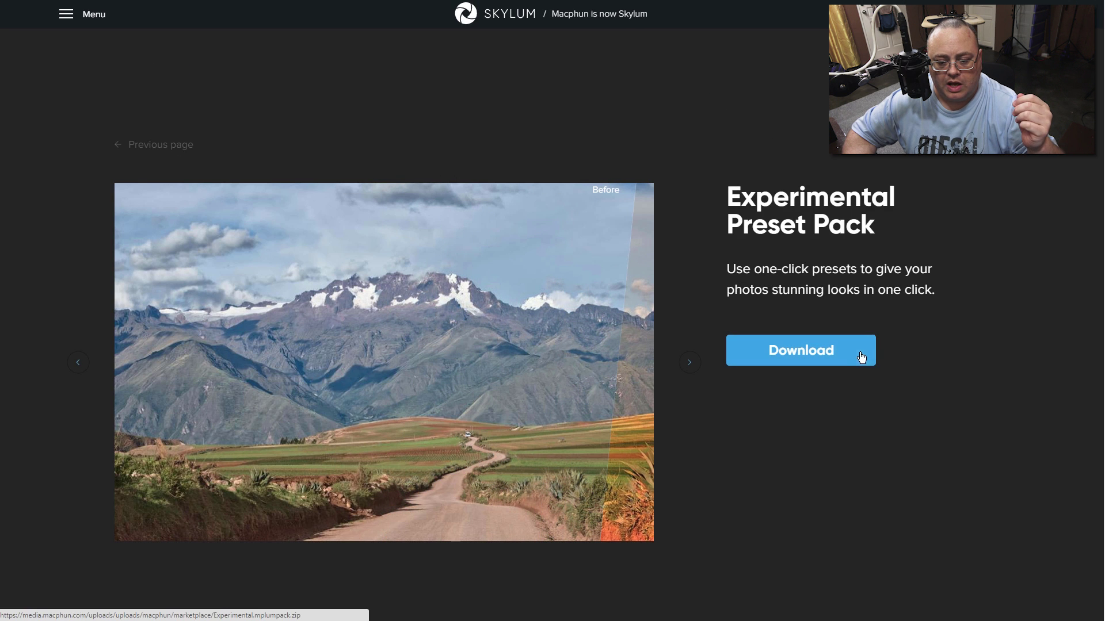
# Download the free Experimental Preset Pack as a zip file.
pyautogui.click(830, 352)
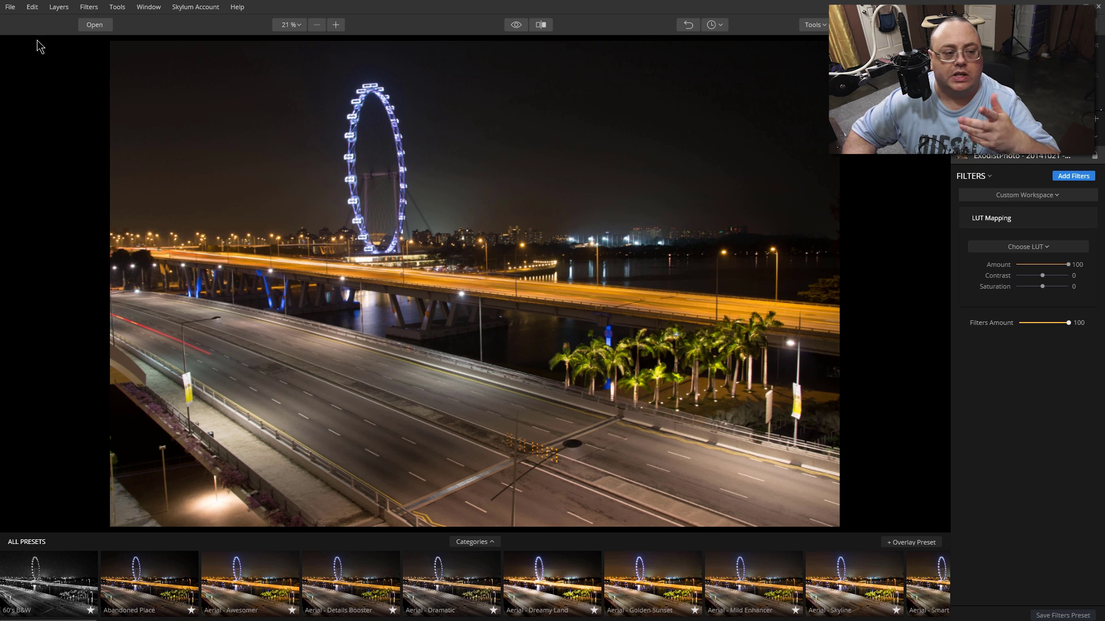
# Start adding a custom presets pack and browse to the Desktop's Experimental.mplumpack folder.
pyautogui.click(12, 7)
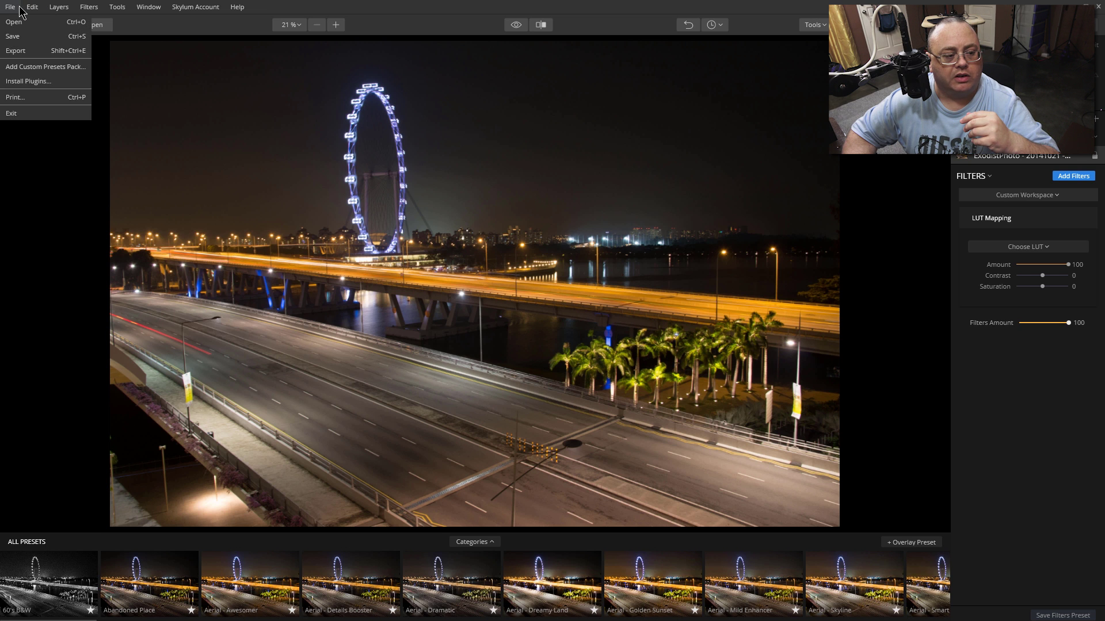
pyautogui.click(19, 8)
pyautogui.click(12, 7)
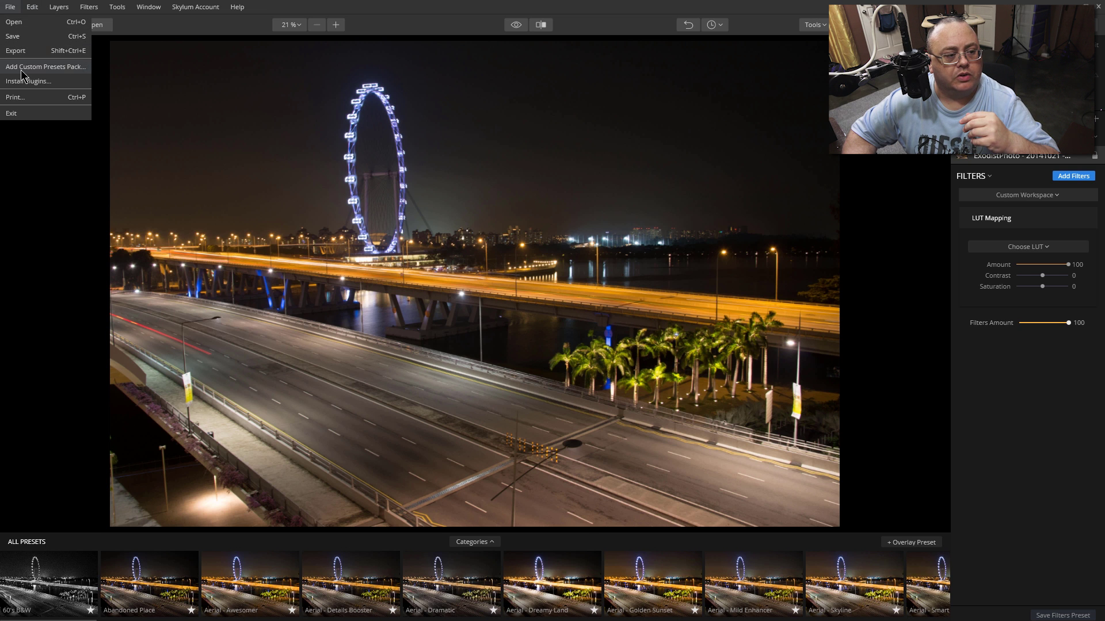
pyautogui.click(44, 67)
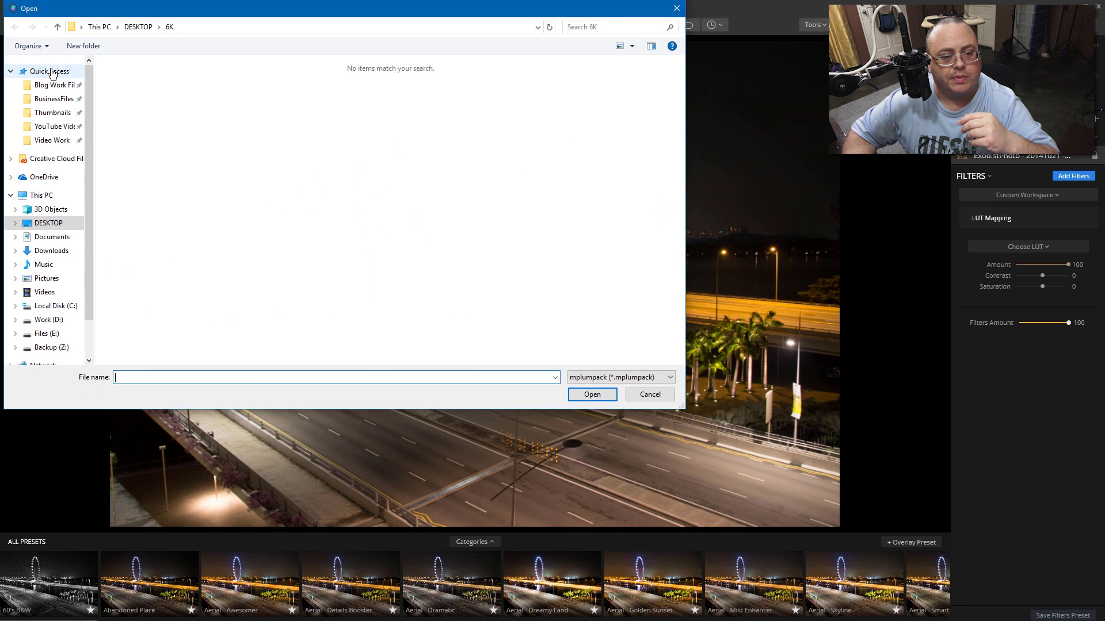
pyautogui.moveTo(270, 4); pyautogui.dragTo(253, 28)
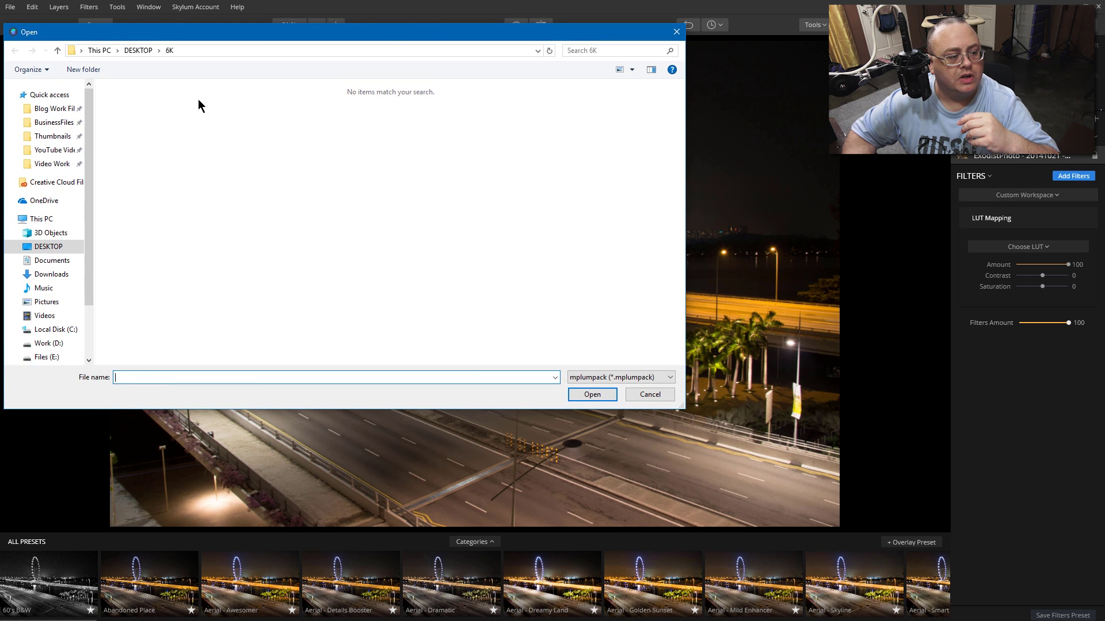
pyautogui.click(45, 248)
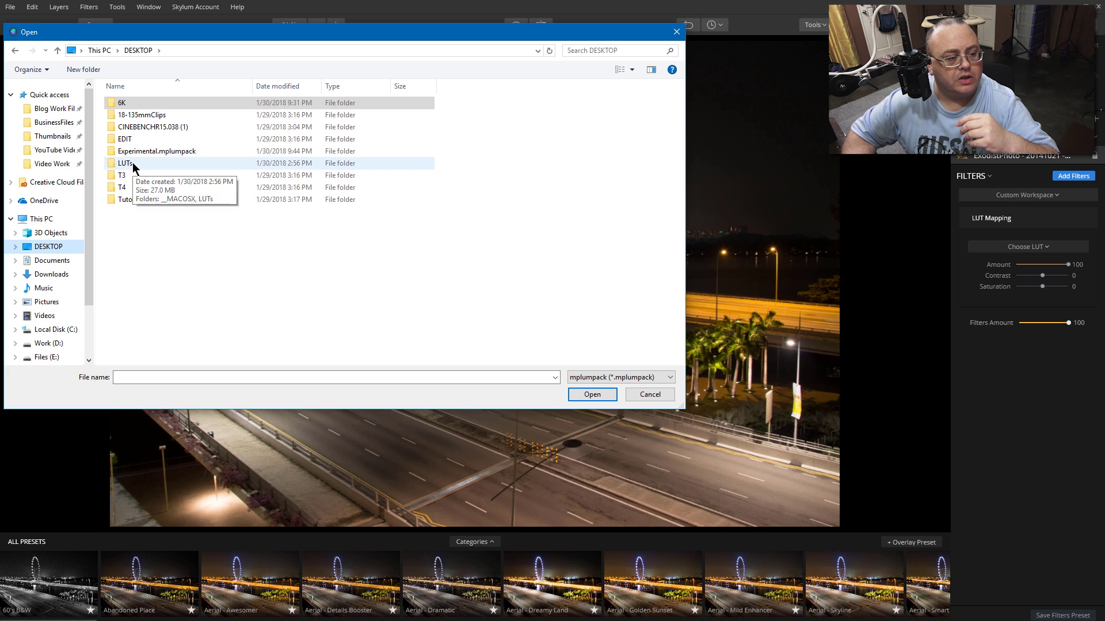
pyautogui.doubleClick(161, 153)
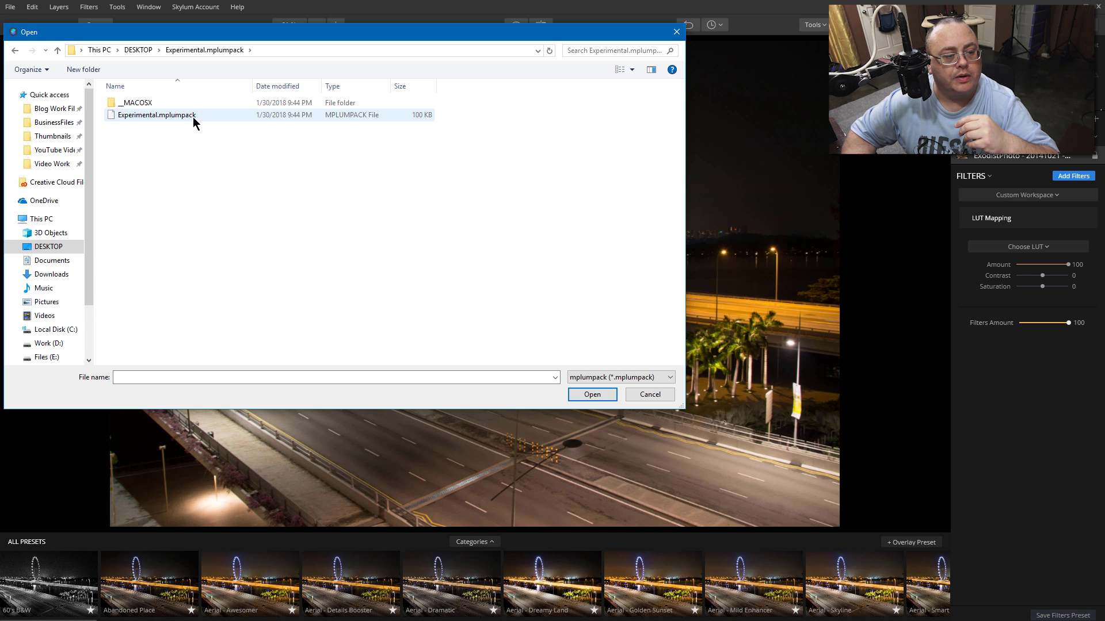
# Select the Experimental.mplumpack file, install it, and dismiss the success message.
pyautogui.click(126, 107)
pyautogui.doubleClick(126, 107)
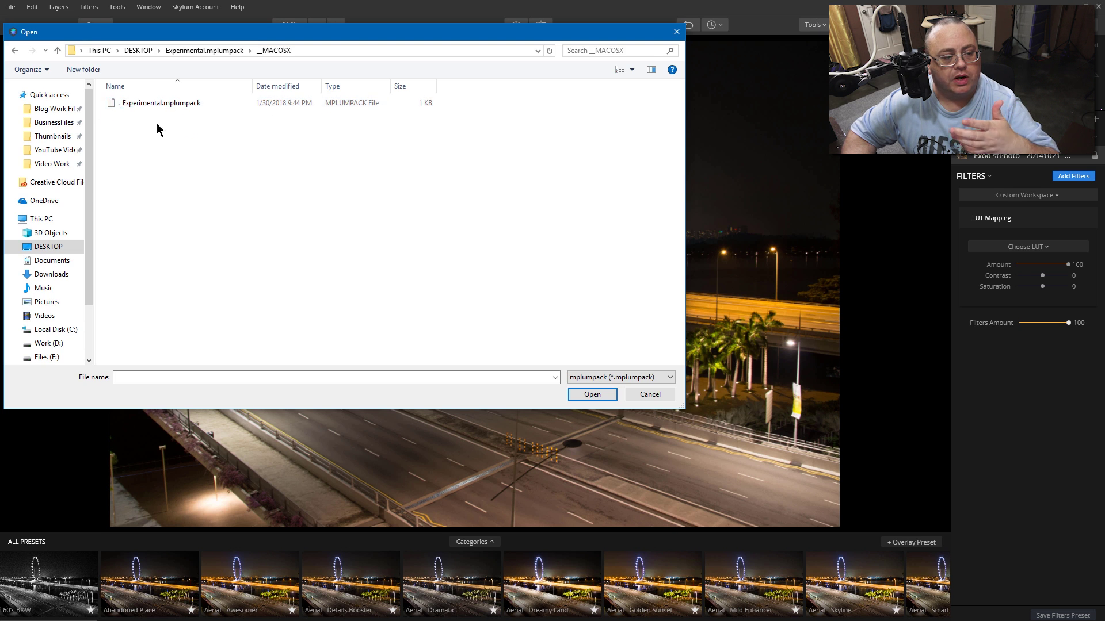
pyautogui.click(58, 50)
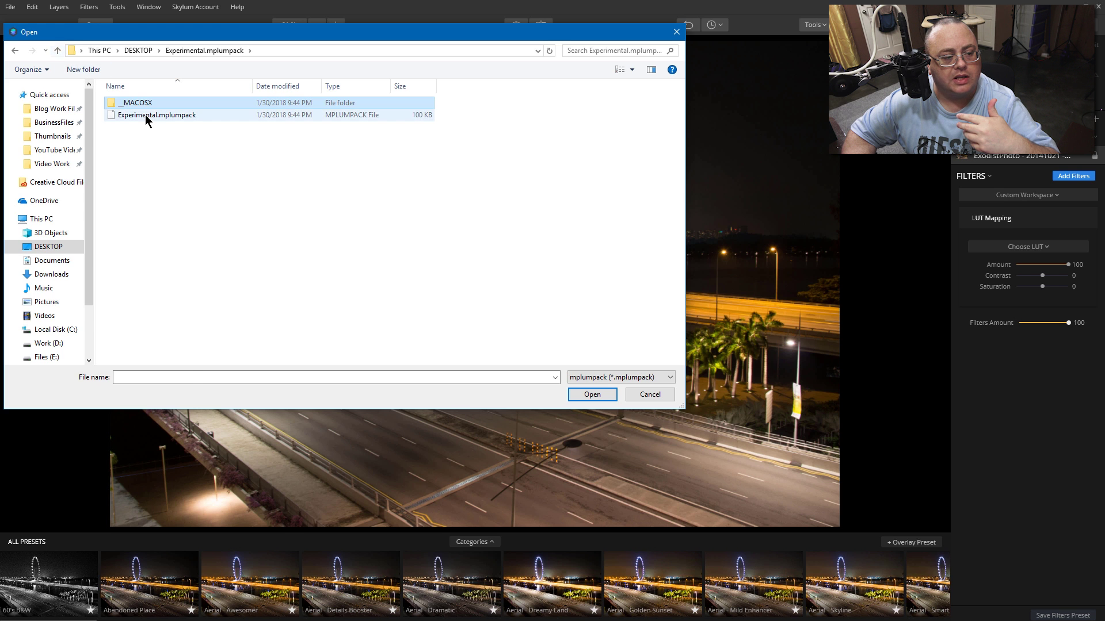
pyautogui.click(147, 117)
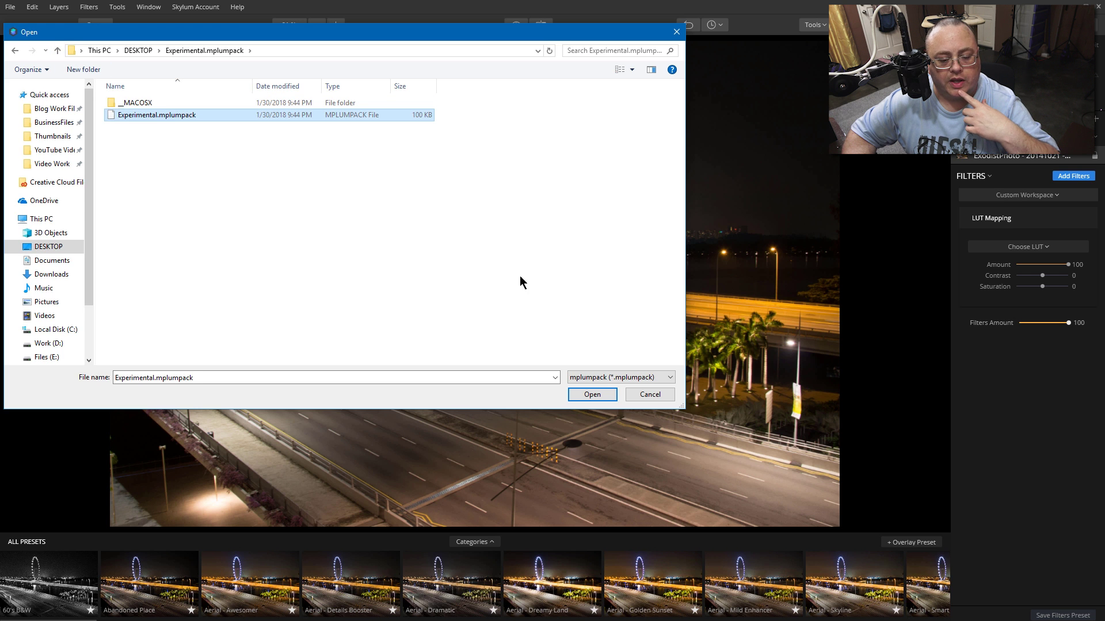
pyautogui.click(592, 395)
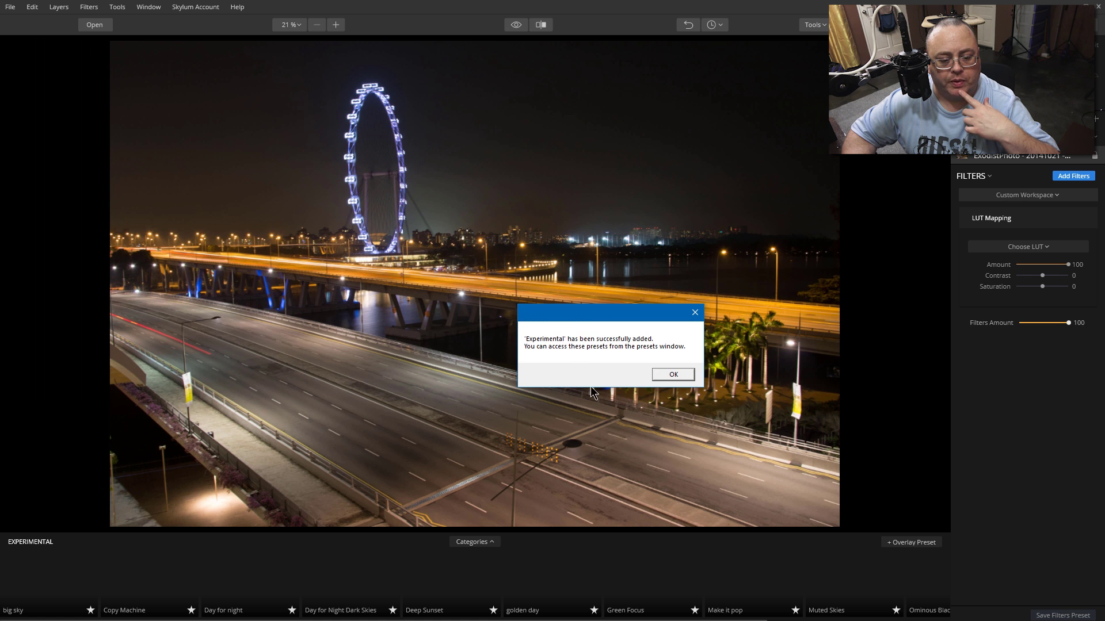
pyautogui.click(676, 375)
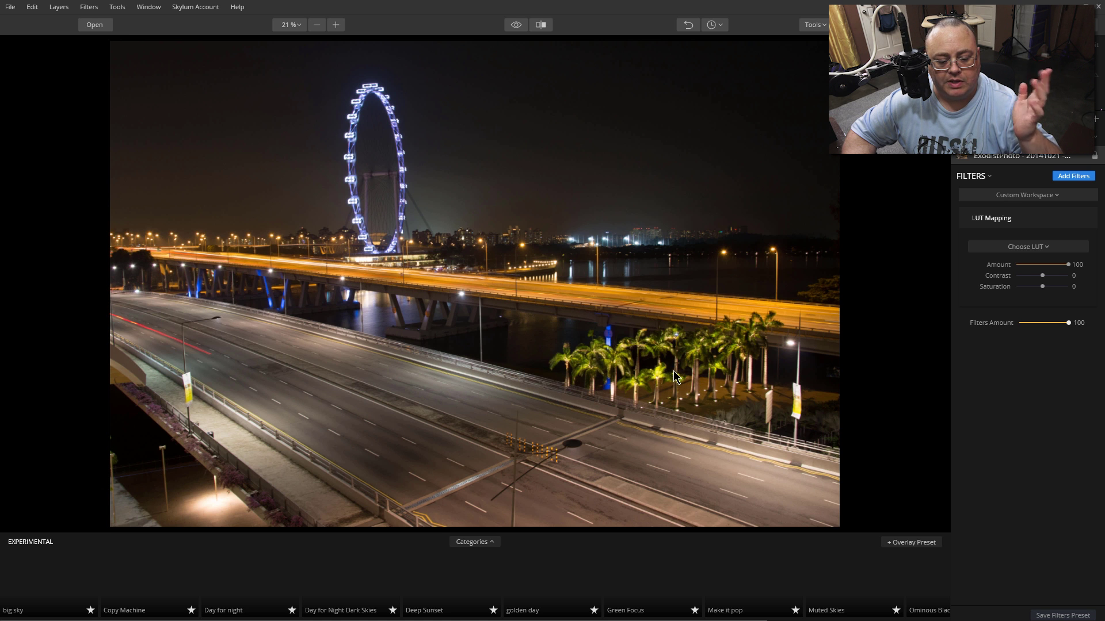
pyautogui.click(485, 546)
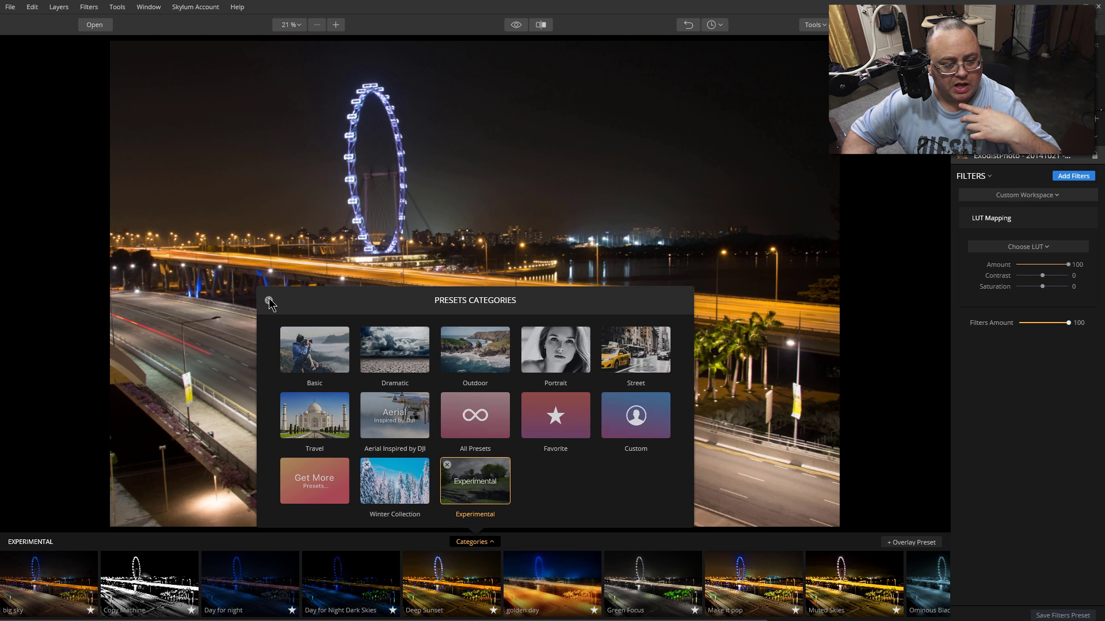
# Try the golden day and Day for night presets, then apply Copy Machine.
pyautogui.click(269, 301)
pyautogui.click(558, 580)
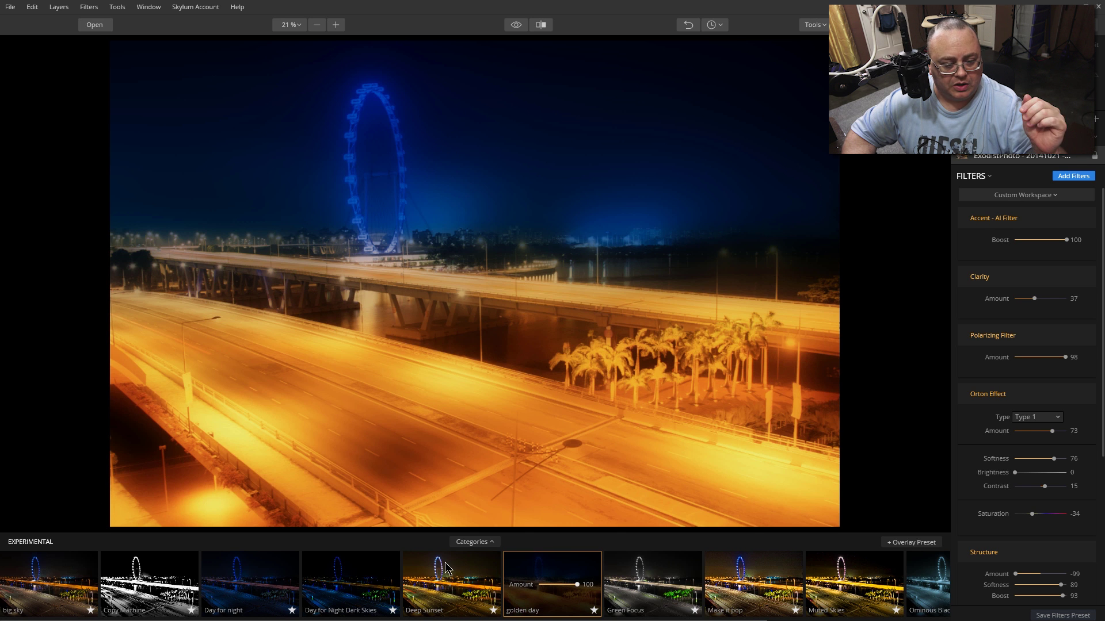
pyautogui.click(259, 576)
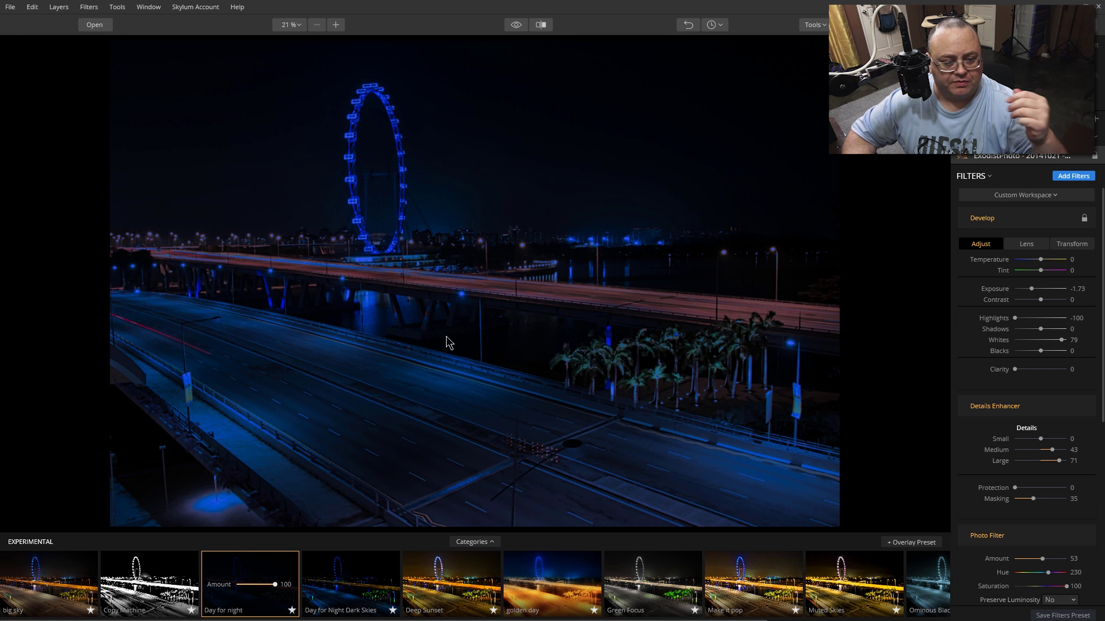
pyautogui.click(134, 574)
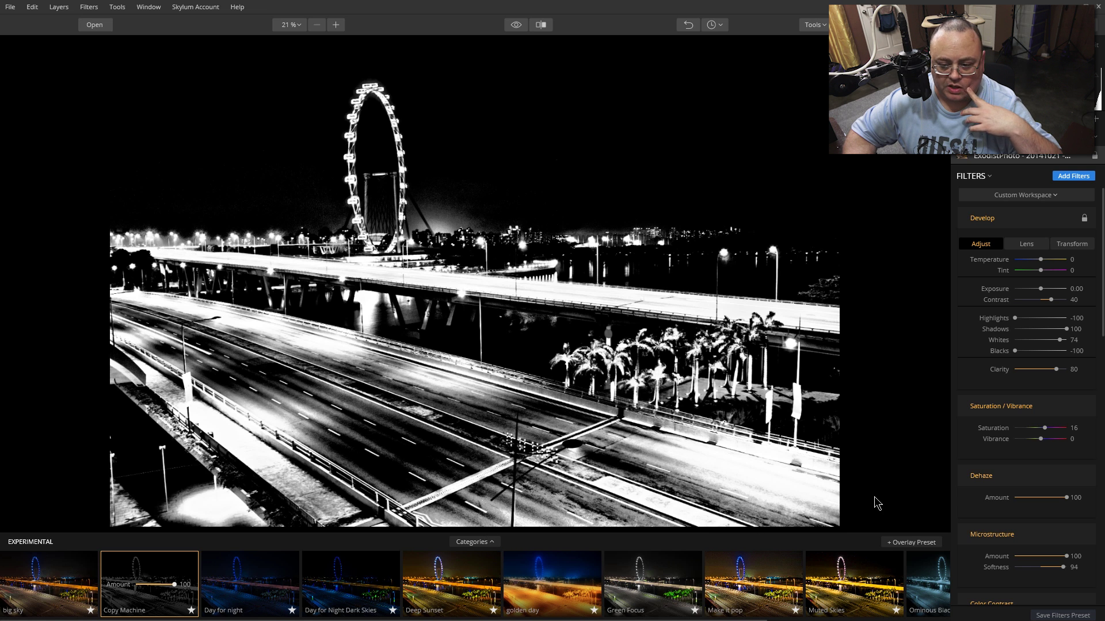
# Undo the Copy Machine and Day for night looks to restore the original colours.
pyautogui.press('Right')
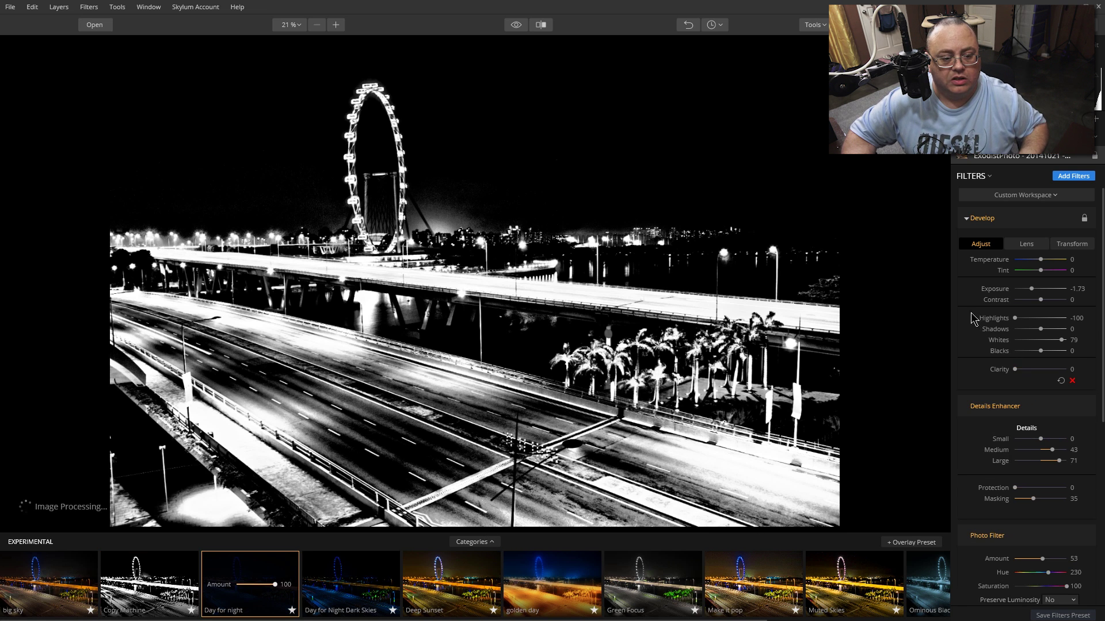
pyautogui.press('Right')
pyautogui.press('Right')
pyautogui.press('Right')
pyautogui.press('Escape')
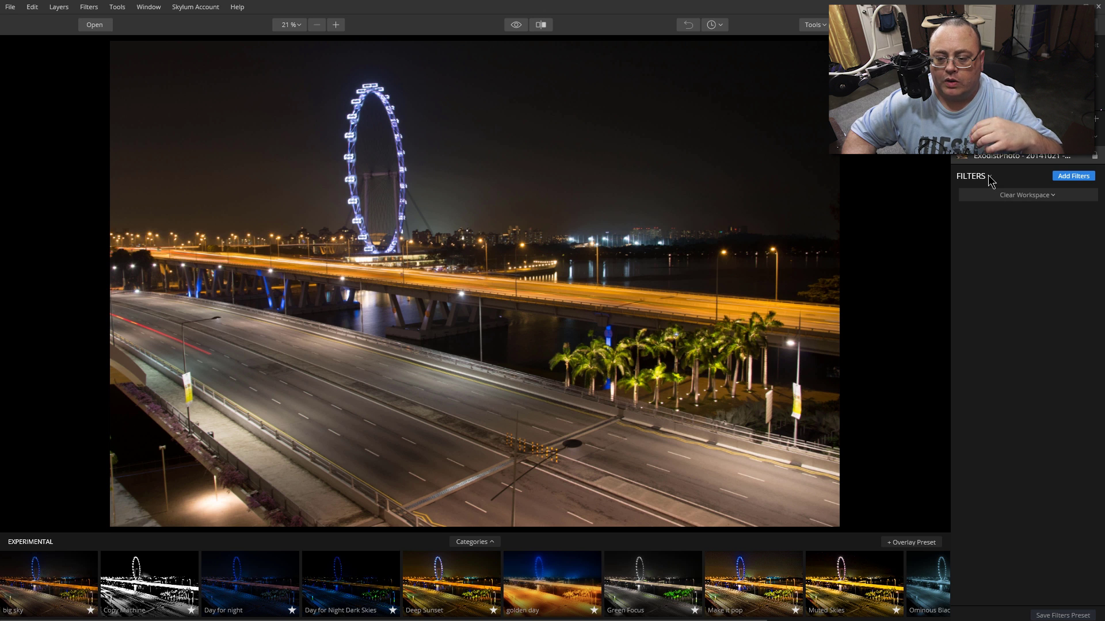
pyautogui.click(1078, 180)
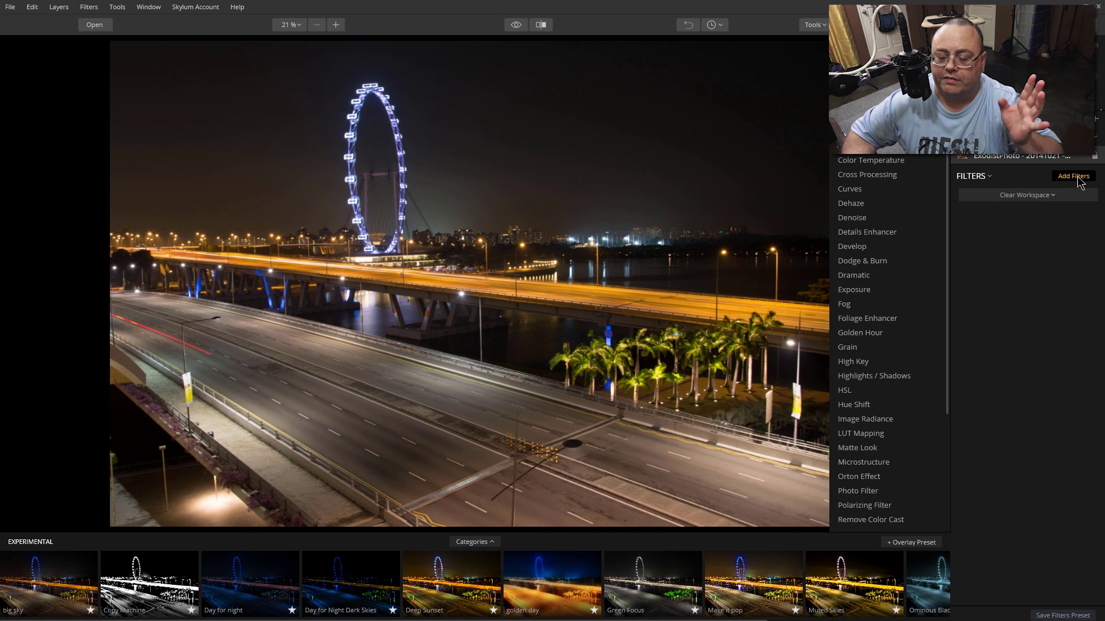
# Add a LUT Mapping filter at Amount 100 and show its Choose LUT list.
pyautogui.click(885, 433)
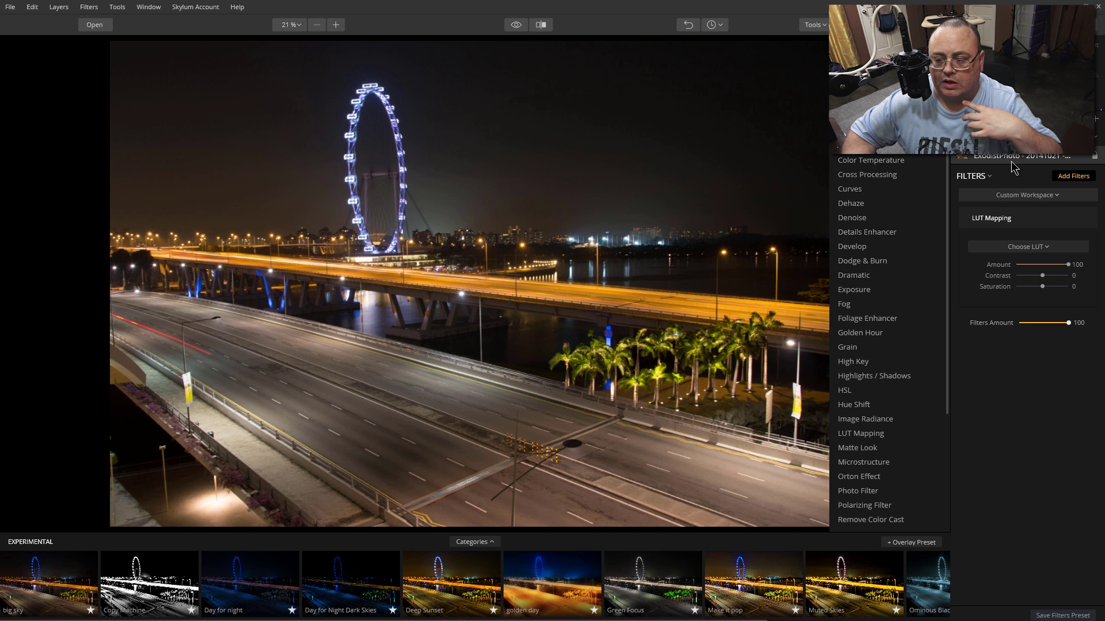
pyautogui.click(1072, 178)
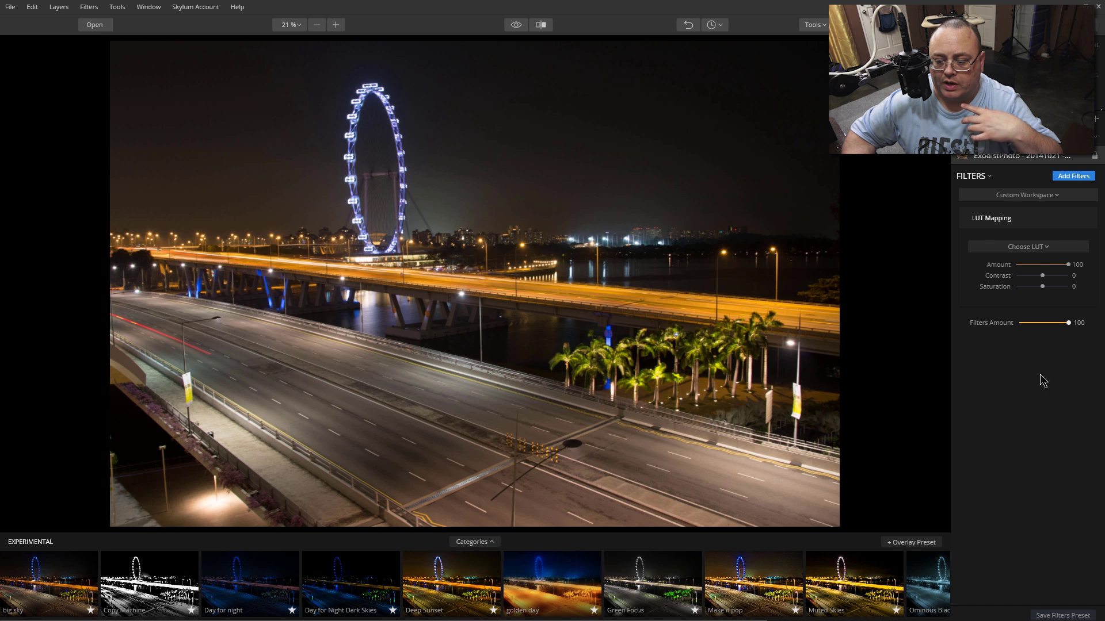
pyautogui.click(1051, 245)
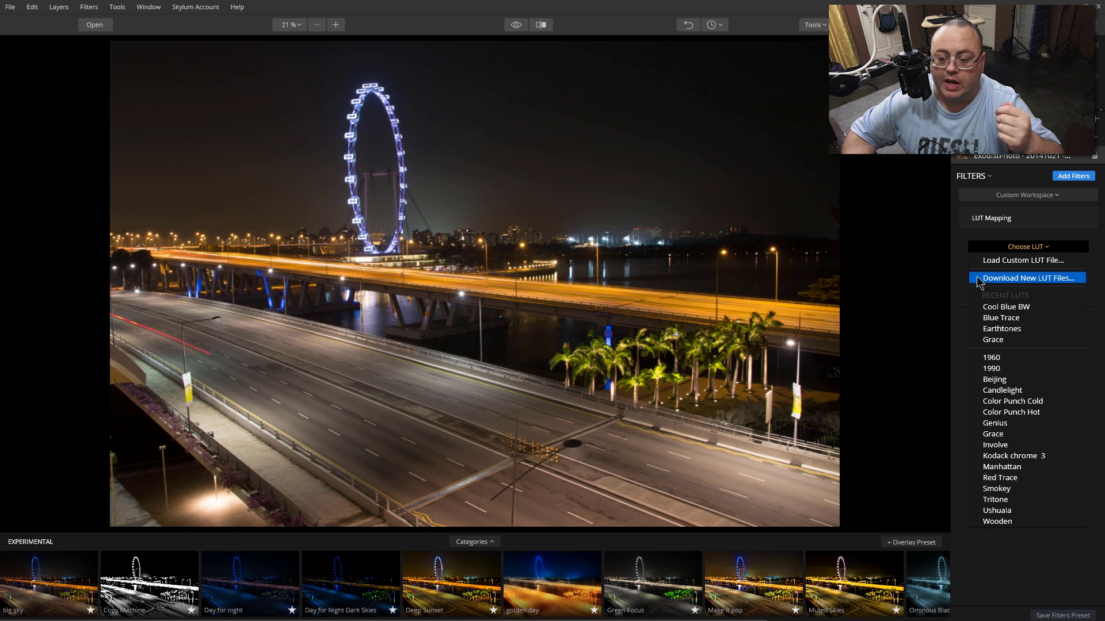
# Load Earthtones.cube from Desktop > LUTs > LUTs as the custom LUT.
pyautogui.click(1024, 260)
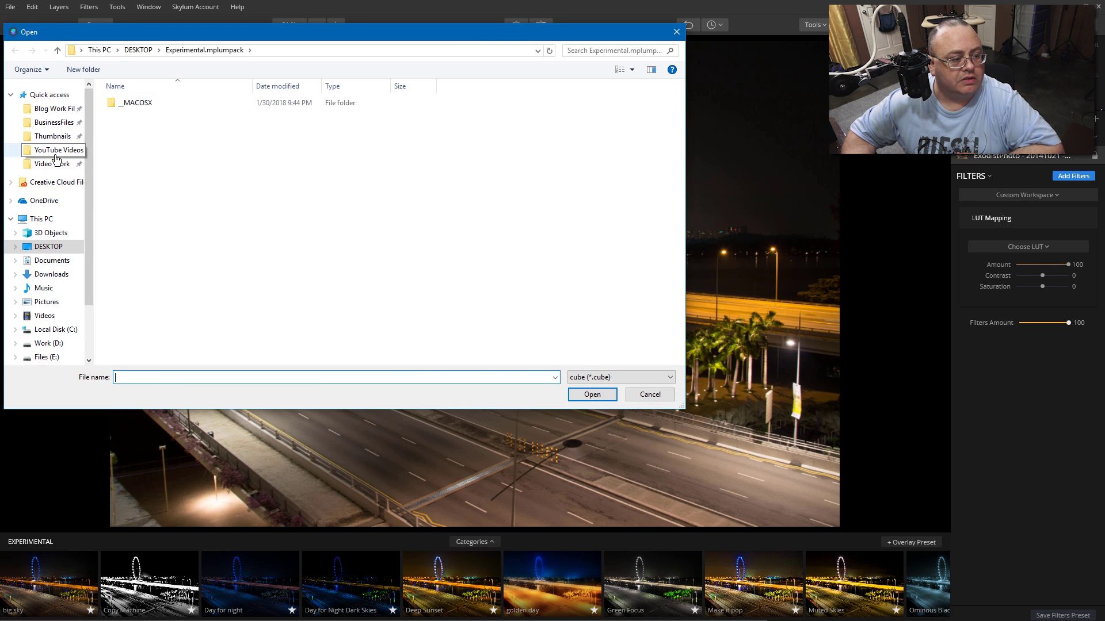
pyautogui.click(48, 246)
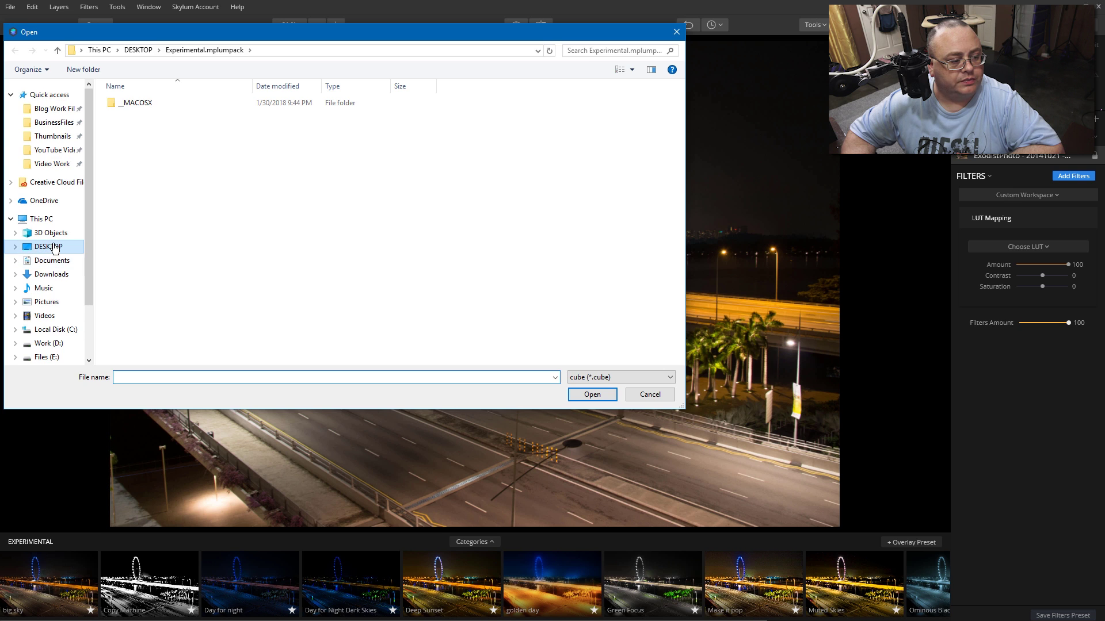
pyautogui.click(139, 167)
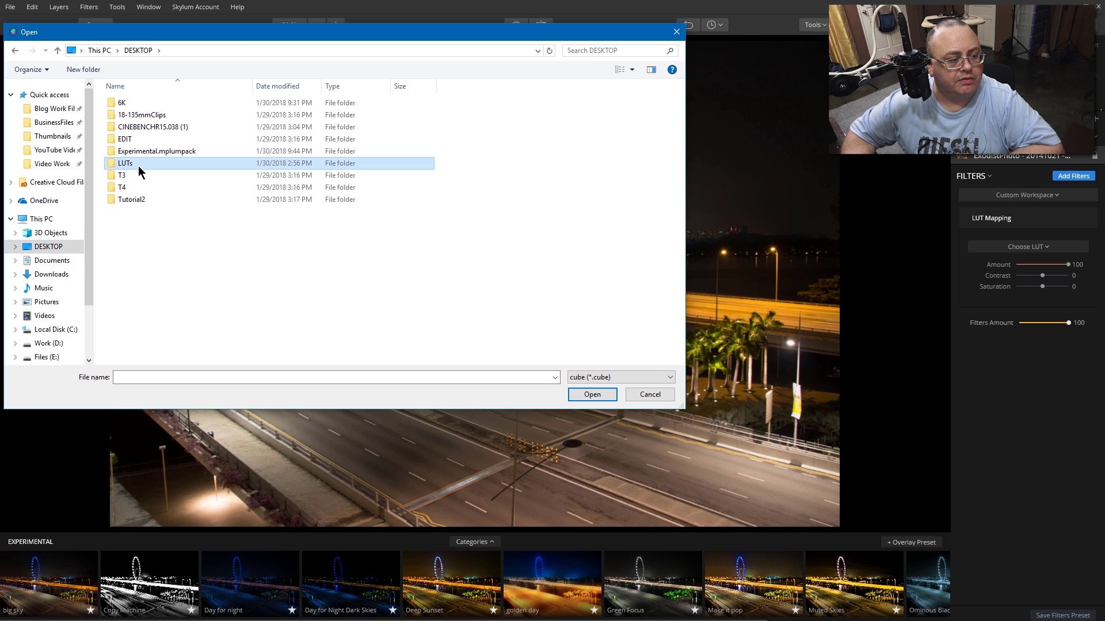
pyautogui.doubleClick(126, 166)
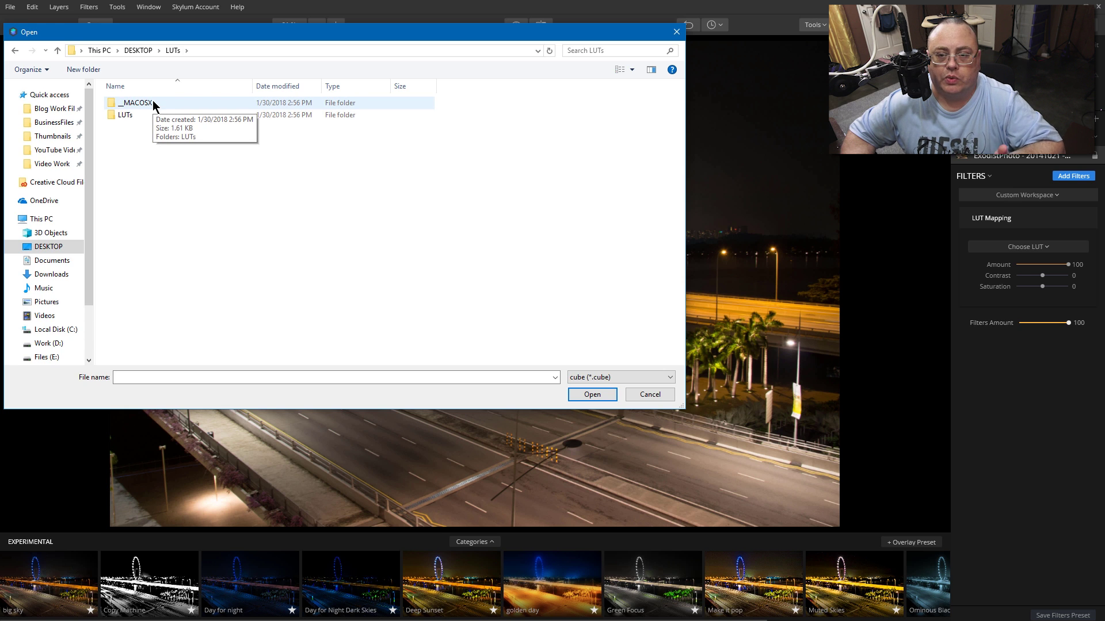
pyautogui.doubleClick(134, 115)
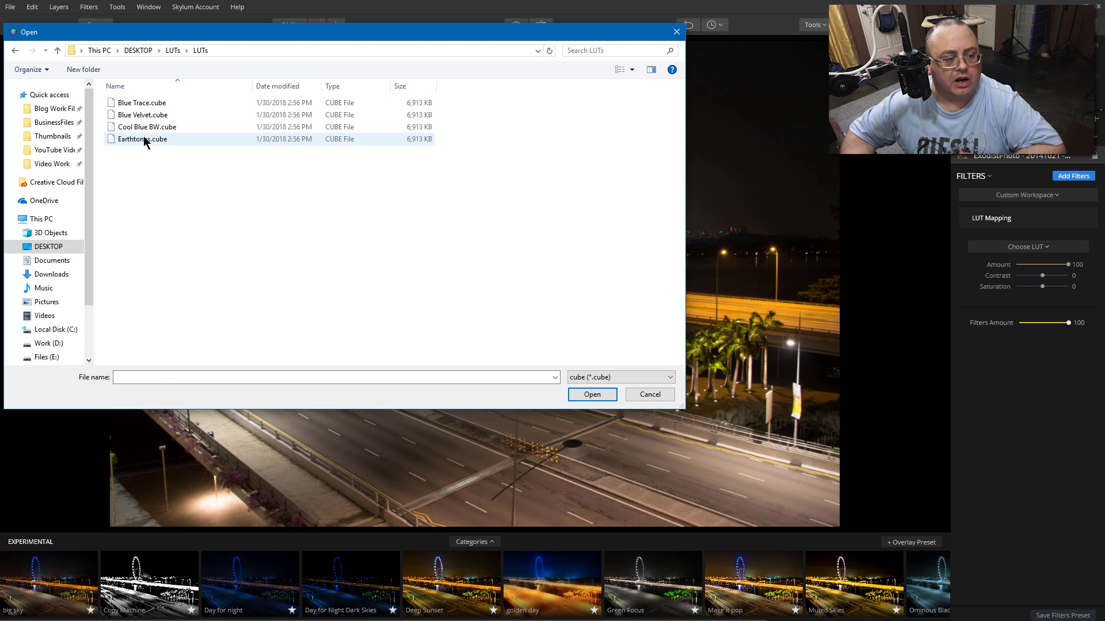
pyautogui.click(145, 140)
pyautogui.click(145, 129)
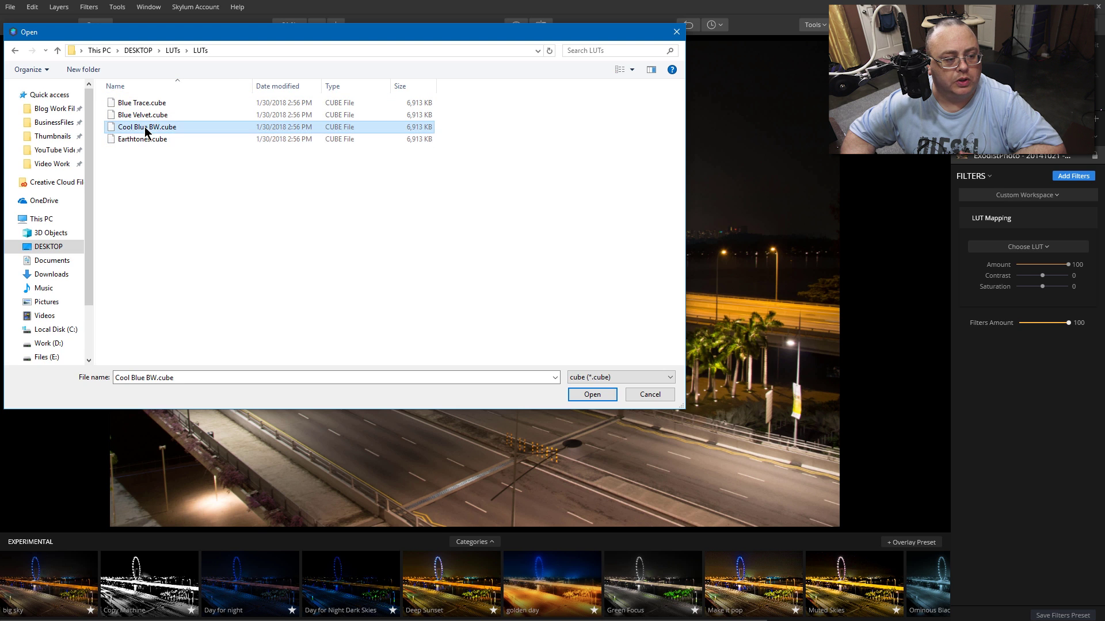
pyautogui.click(144, 140)
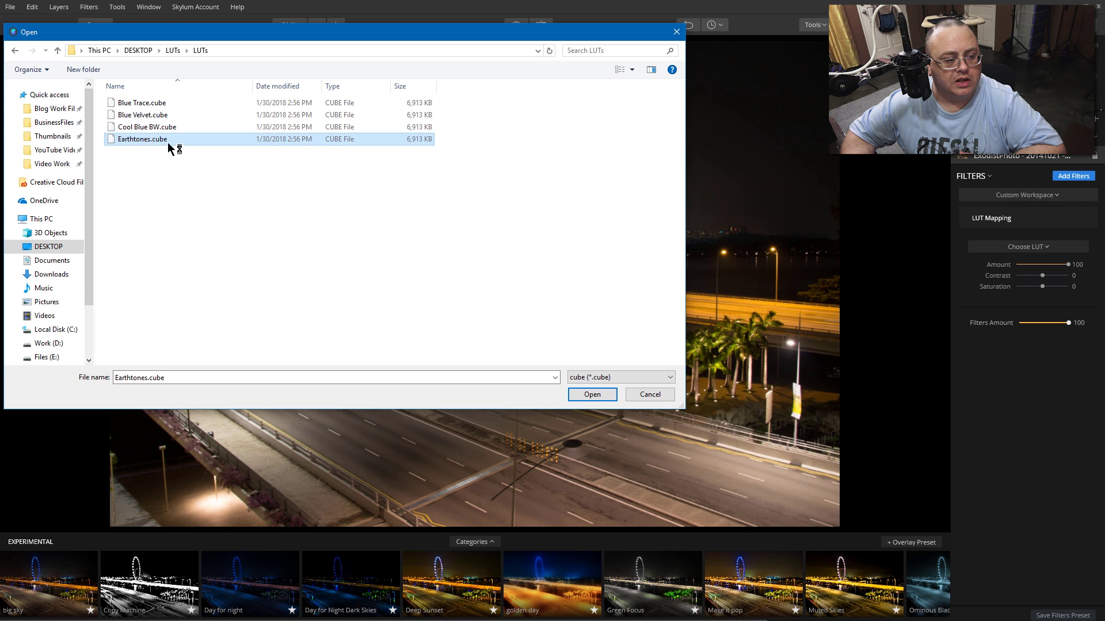
pyautogui.click(598, 395)
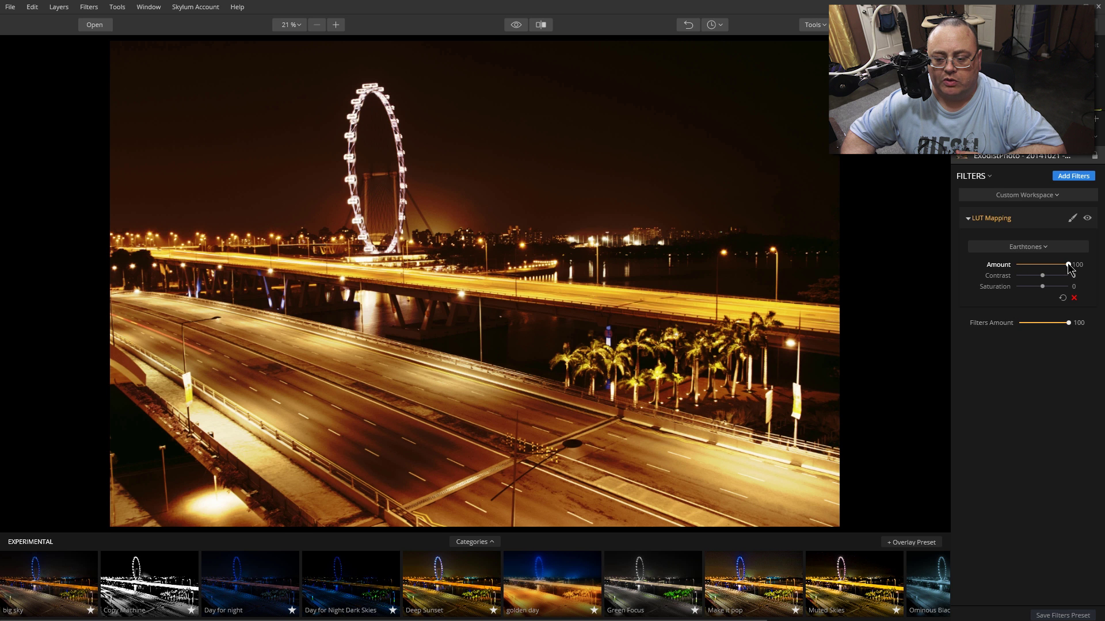
# Fade the Earthtones LUT Amount to 0 and back to 100, then try Cool Blue BW.
pyautogui.moveTo(1067, 265); pyautogui.dragTo(1046, 271)
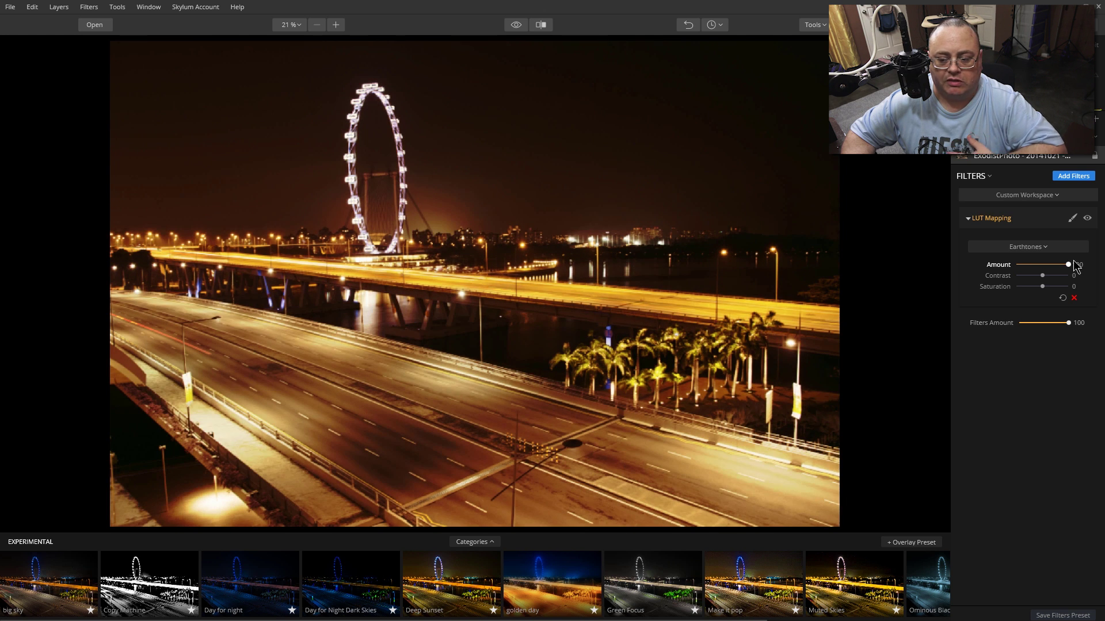
pyautogui.moveTo(1042, 269); pyautogui.dragTo(1077, 266)
pyautogui.click(1053, 249)
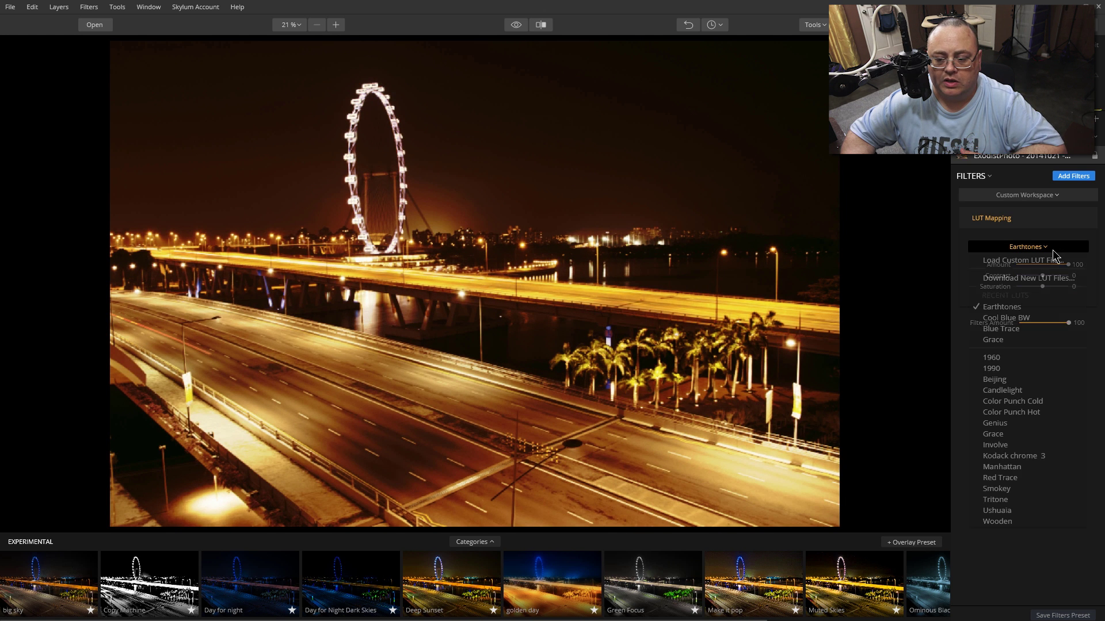
pyautogui.click(1021, 319)
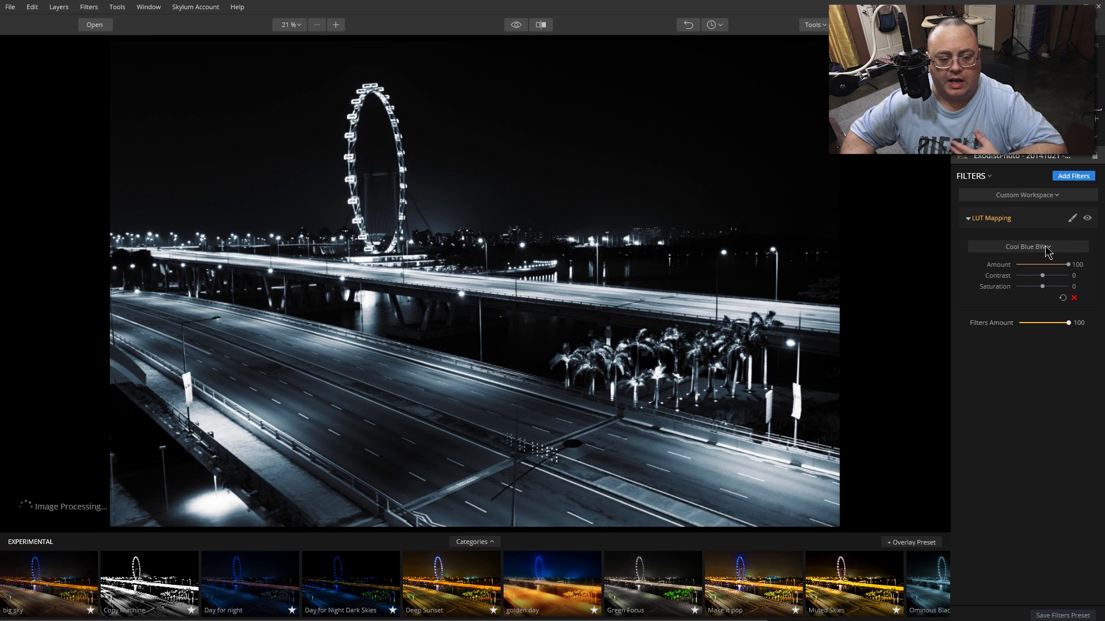
# Try the Blue Trace LUT, then settle on the Grace LUT.
pyautogui.click(1038, 247)
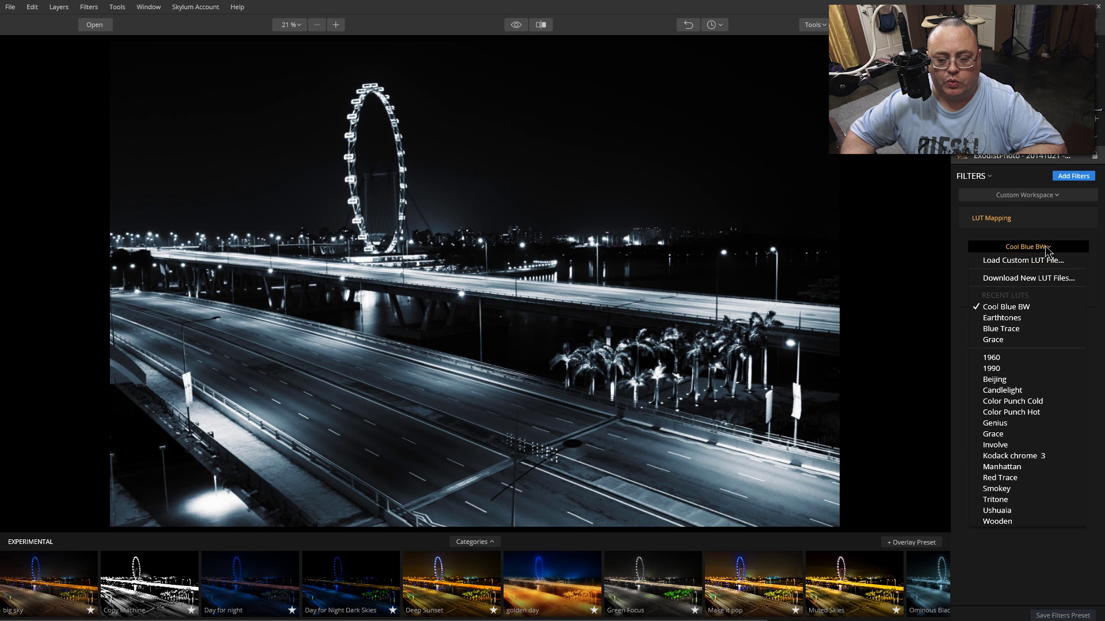
pyautogui.click(1006, 330)
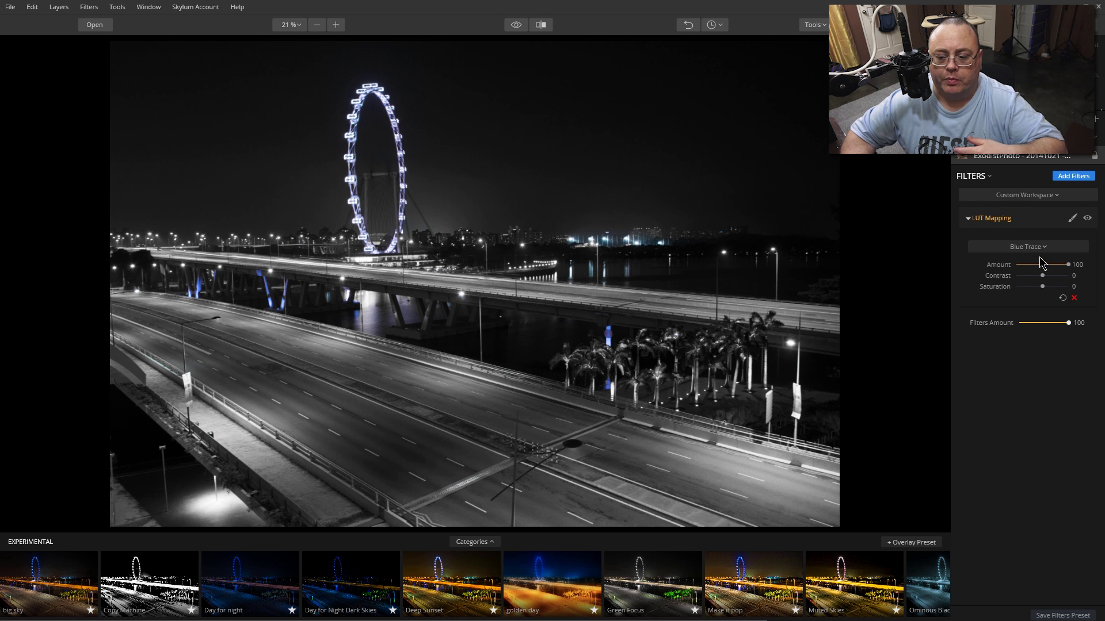
pyautogui.click(1047, 247)
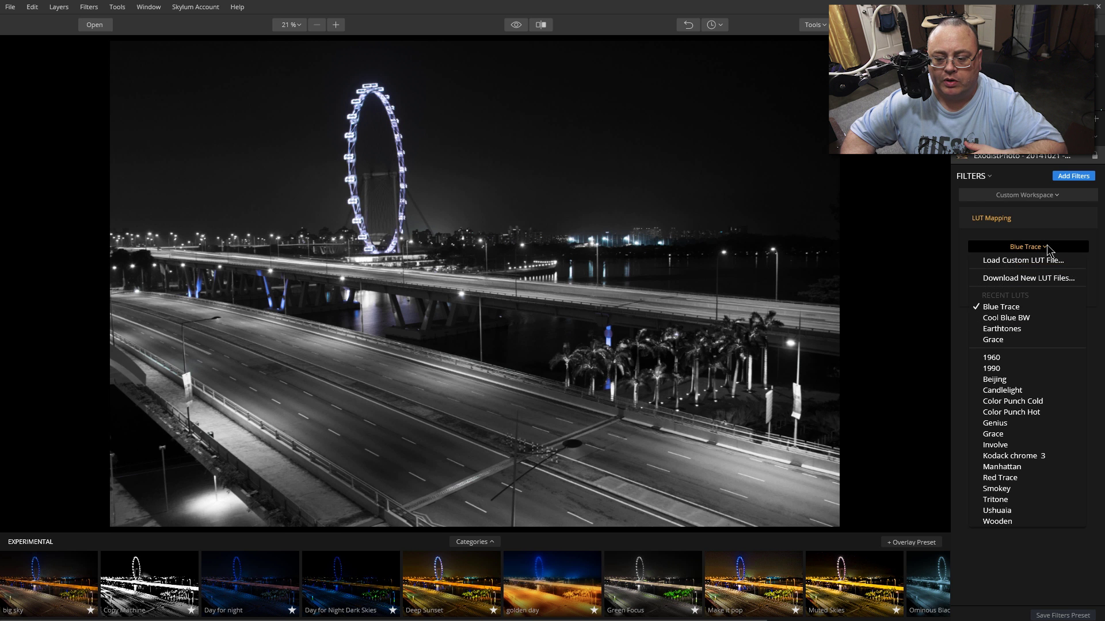
pyautogui.click(1001, 340)
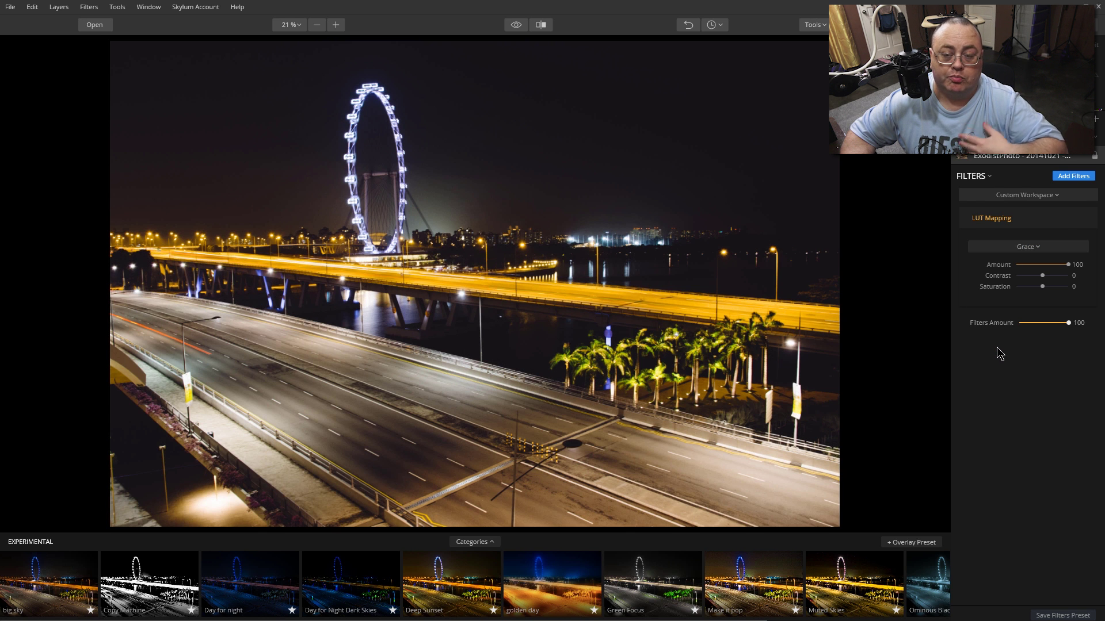